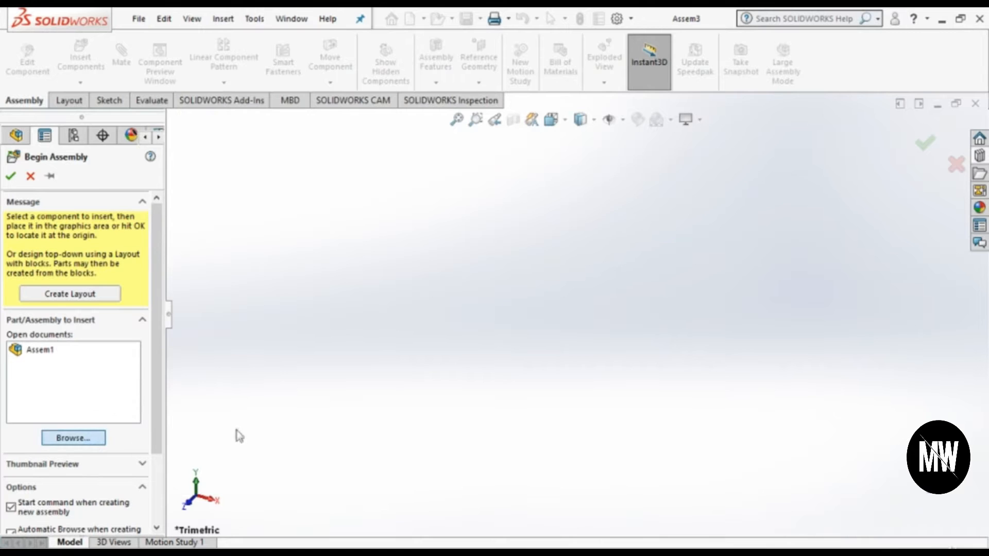
Step: Insert Part 7 - Bearing Shaft as the first component, rotated 90° about the Y axis
drag(771, 239, 774, 245)
click(658, 293)
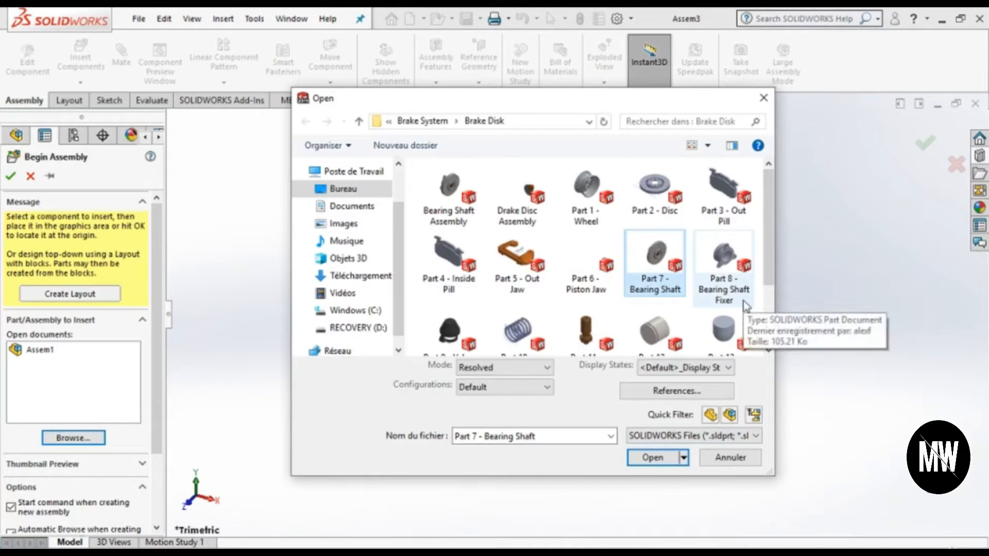
click(648, 460)
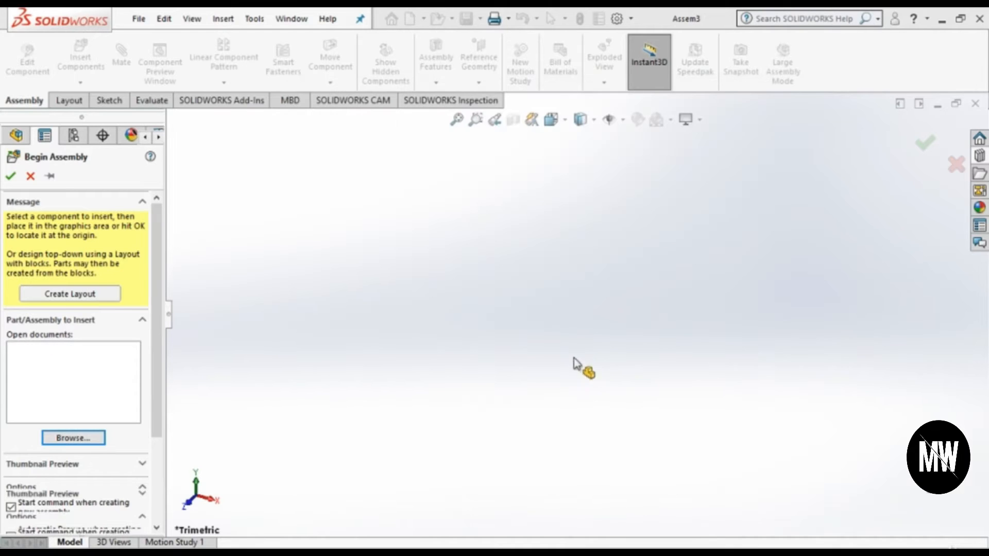
click(334, 472)
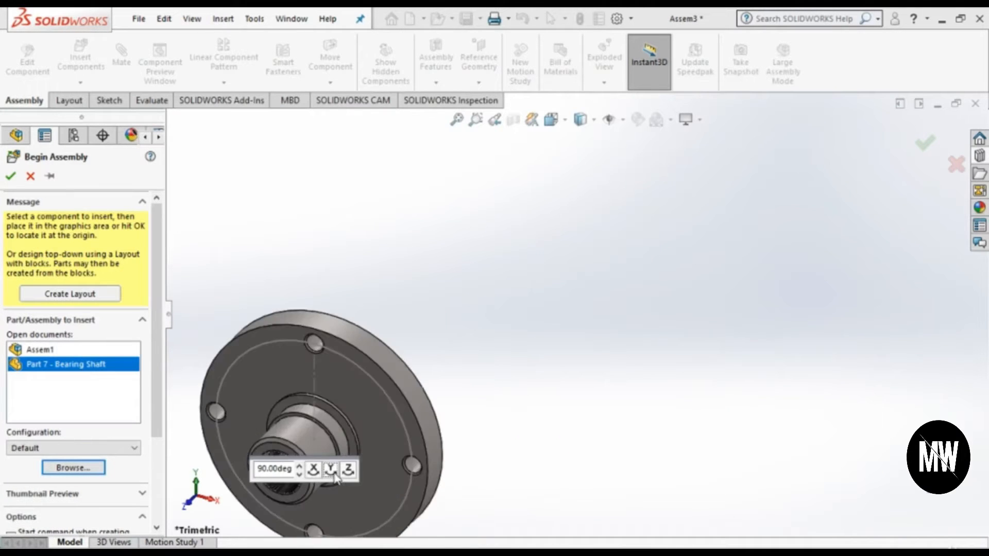
click(608, 401)
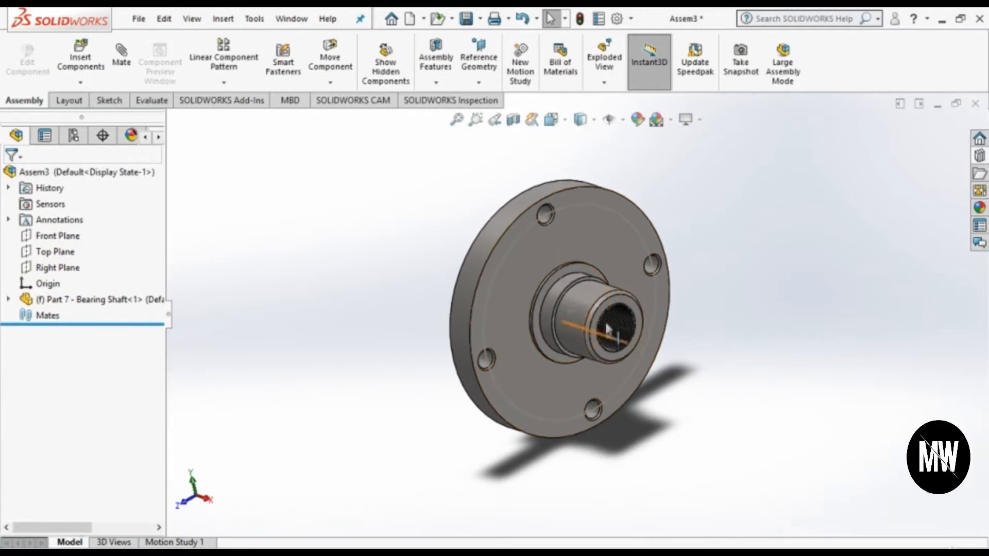
Step: Open the ISO roller bearings category of the Toolbox in the Design Library
scroll(567, 294, down, 3)
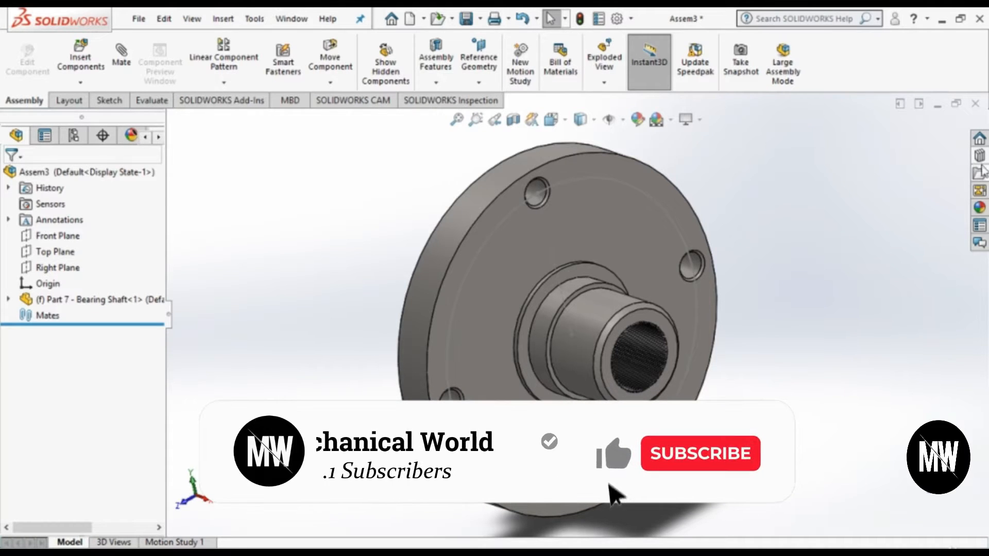
click(980, 157)
scroll(815, 211, up, 5)
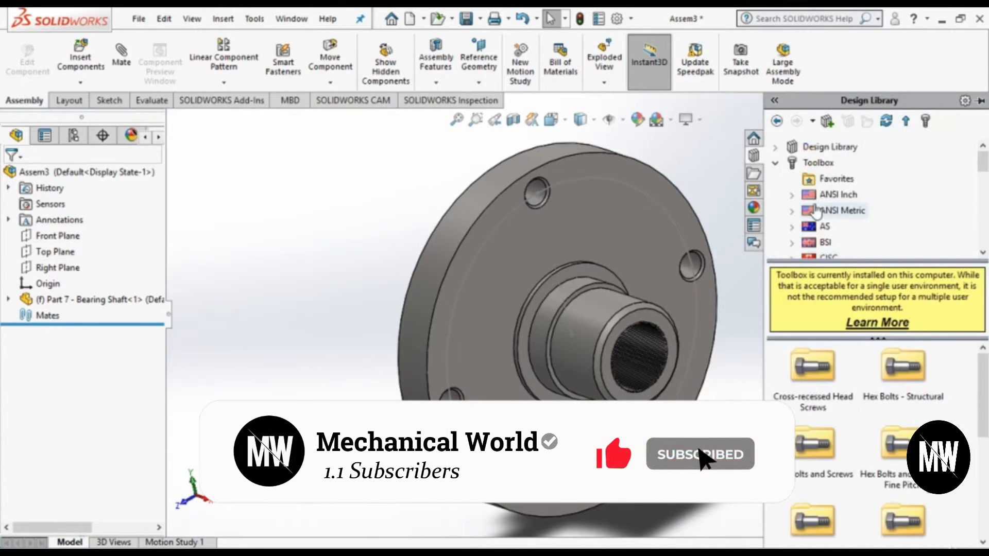
click(818, 163)
scroll(860, 459, down, 2)
drag(983, 376, 984, 436)
double_click(901, 437)
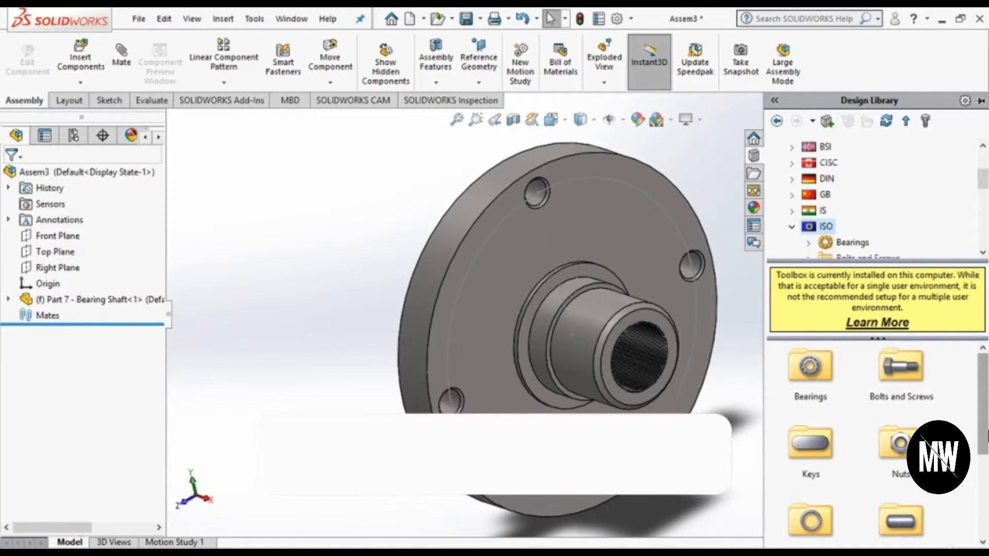
drag(987, 432, 988, 394)
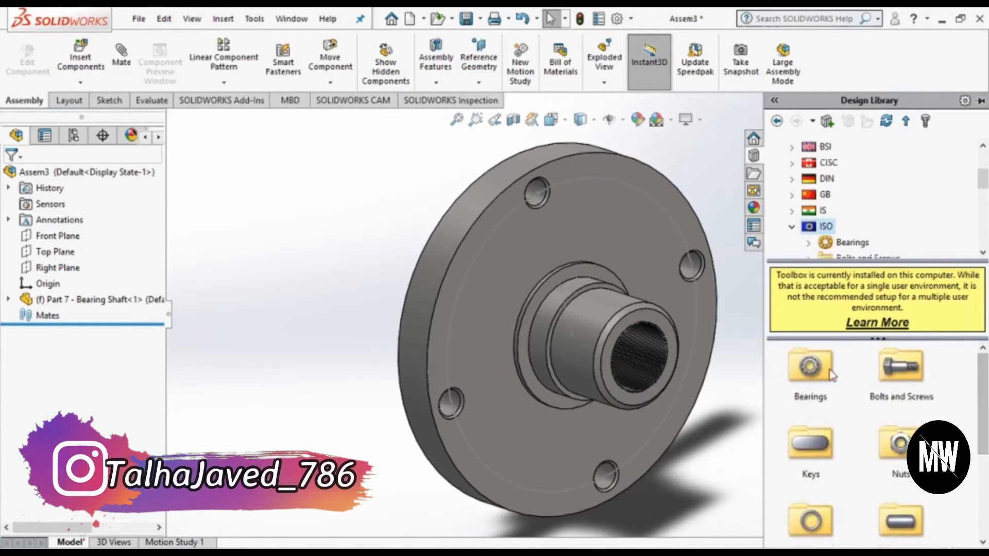
double_click(810, 366)
click(900, 375)
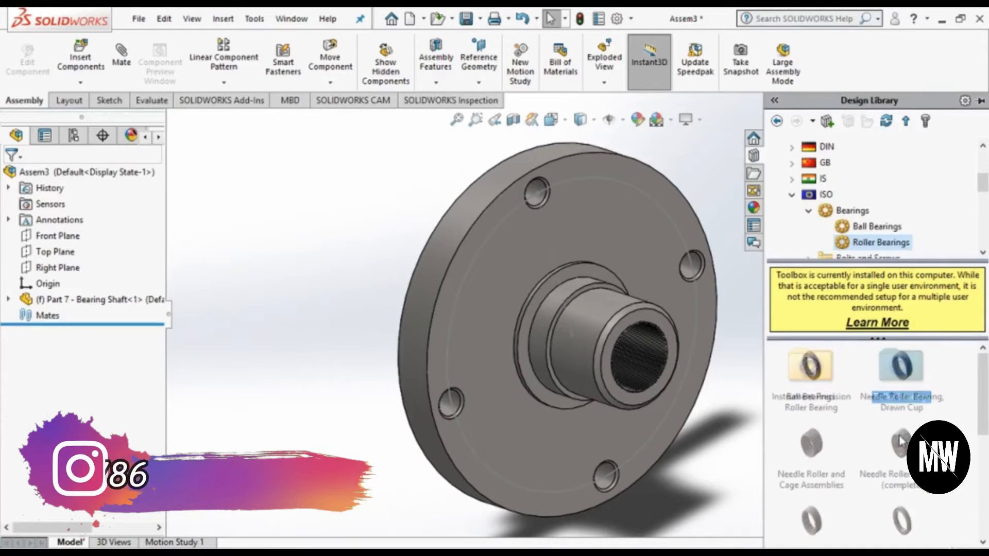
Step: Place a Radial Cylindrical Roller Bearing beside the shaft flange and set its size to 4222
drag(987, 397, 987, 427)
drag(901, 427, 359, 256)
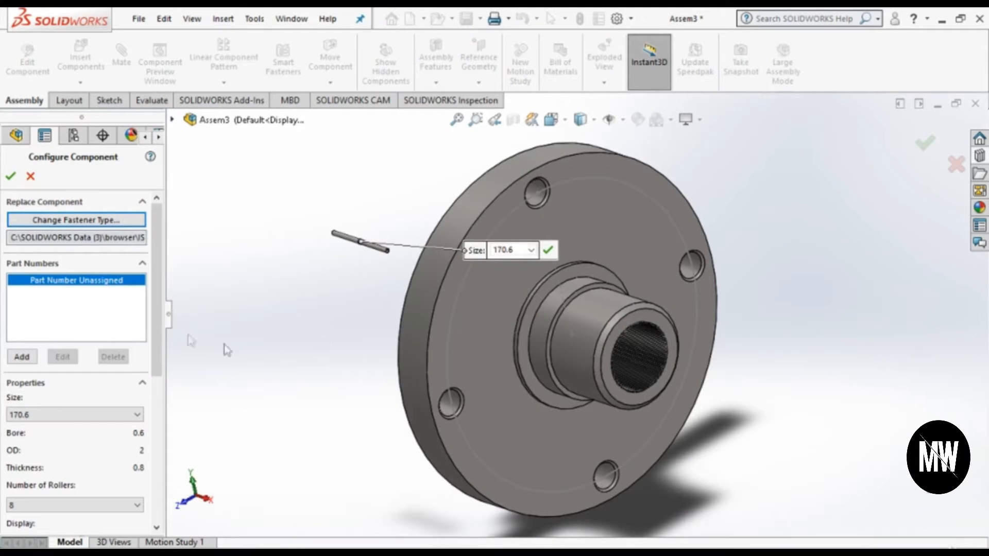
scroll(106, 306, down, 3)
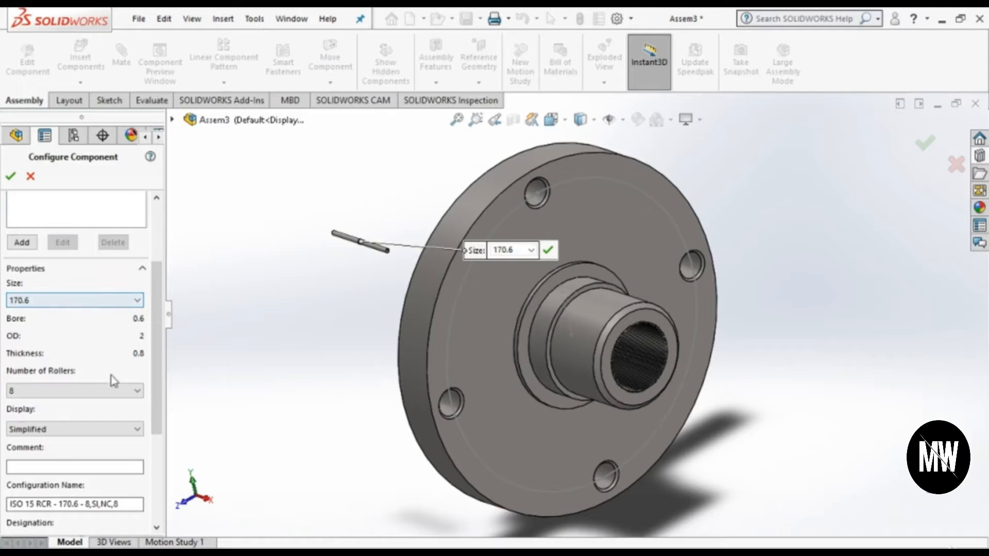
click(99, 302)
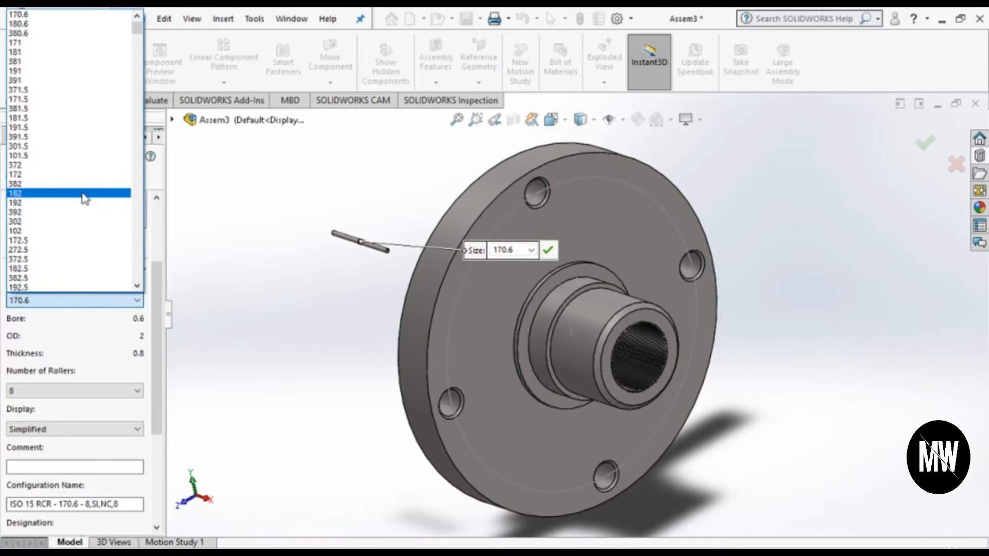
drag(137, 29, 137, 102)
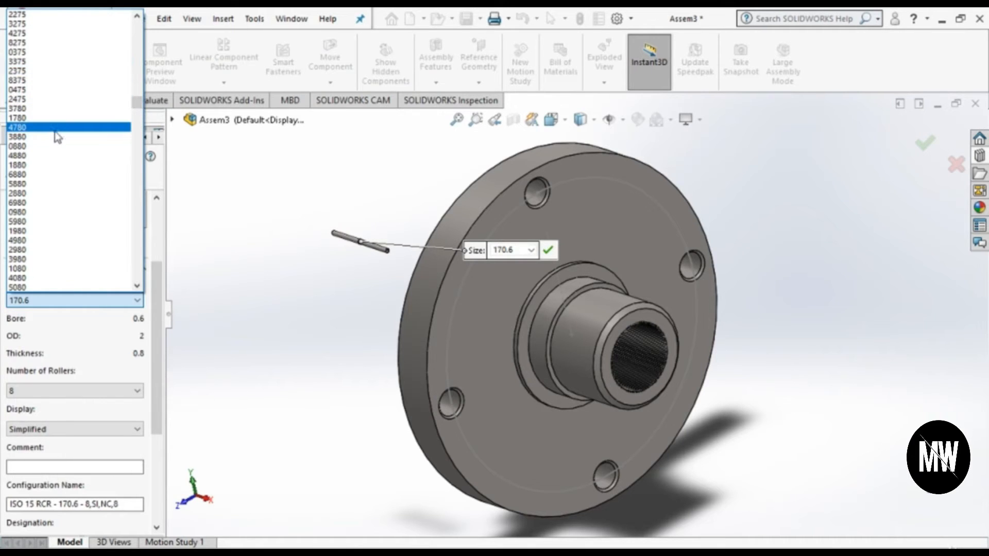
click(98, 302)
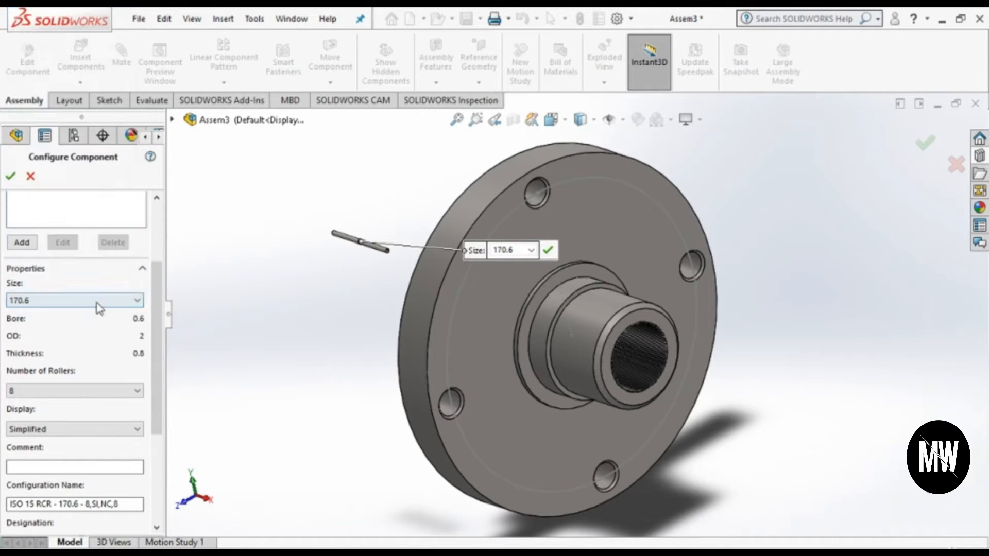
click(98, 301)
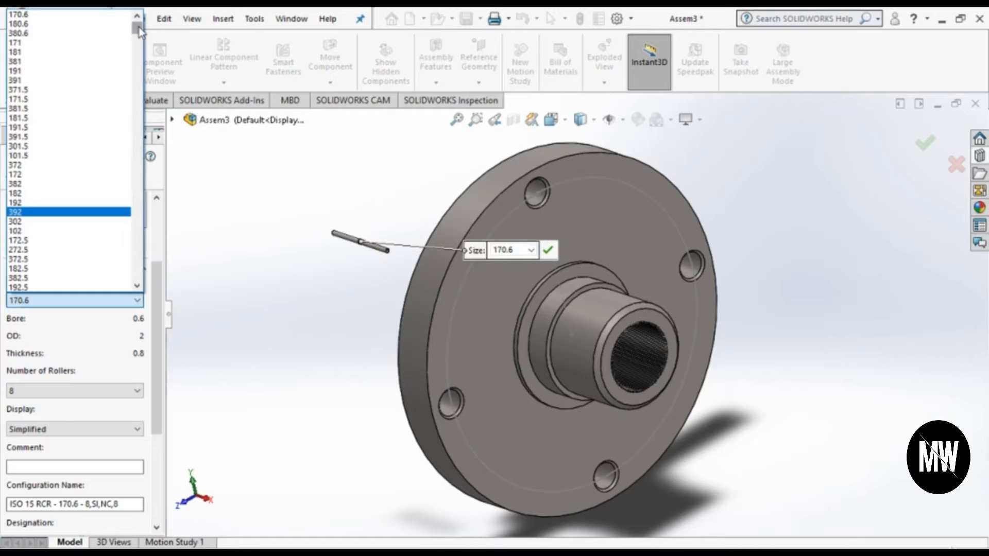
drag(138, 31, 137, 55)
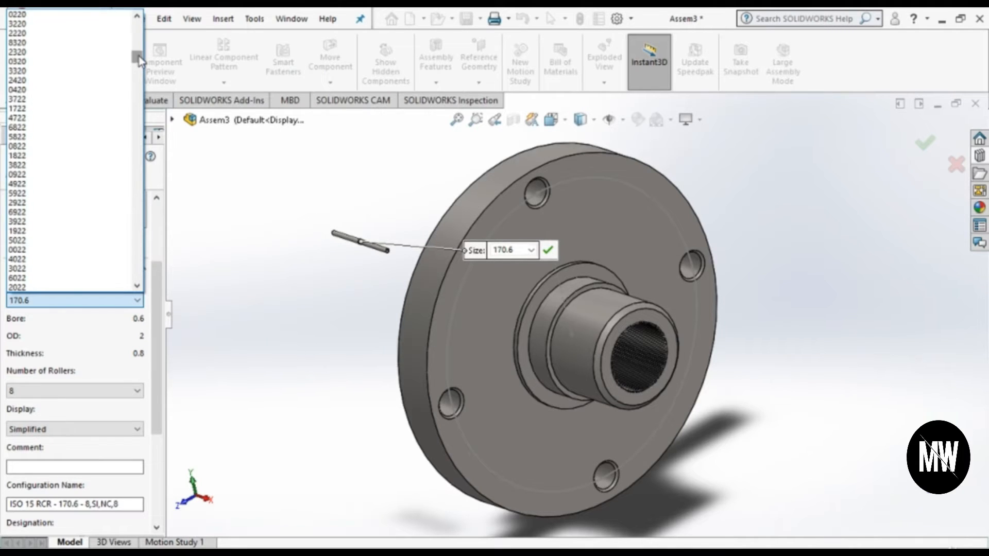
click(77, 273)
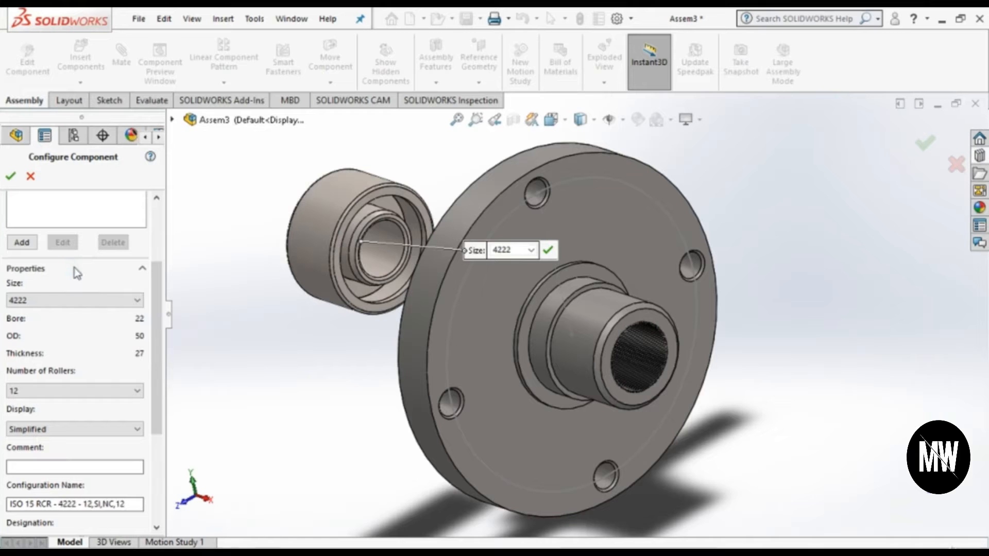
Step: Set the roller bearing's size to 4745 and finish inserting it without additional copies
click(78, 299)
drag(136, 59, 139, 82)
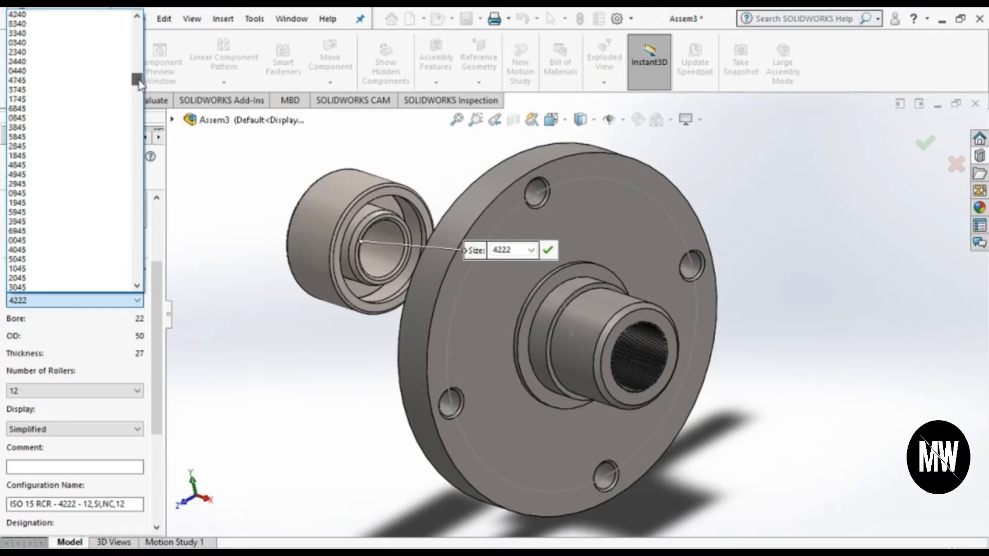
click(129, 81)
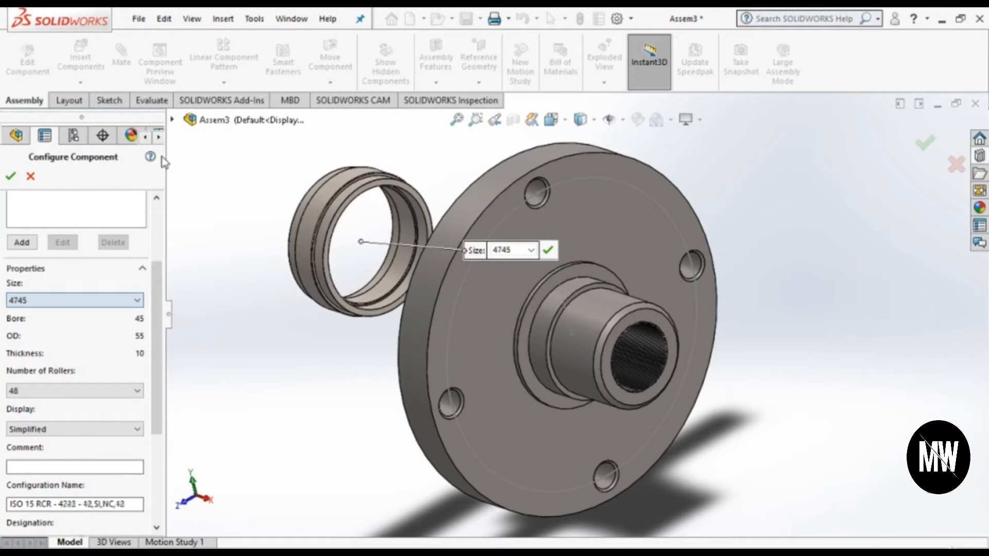
click(103, 395)
click(105, 411)
drag(160, 408, 331, 224)
middle_drag(354, 265, 367, 238)
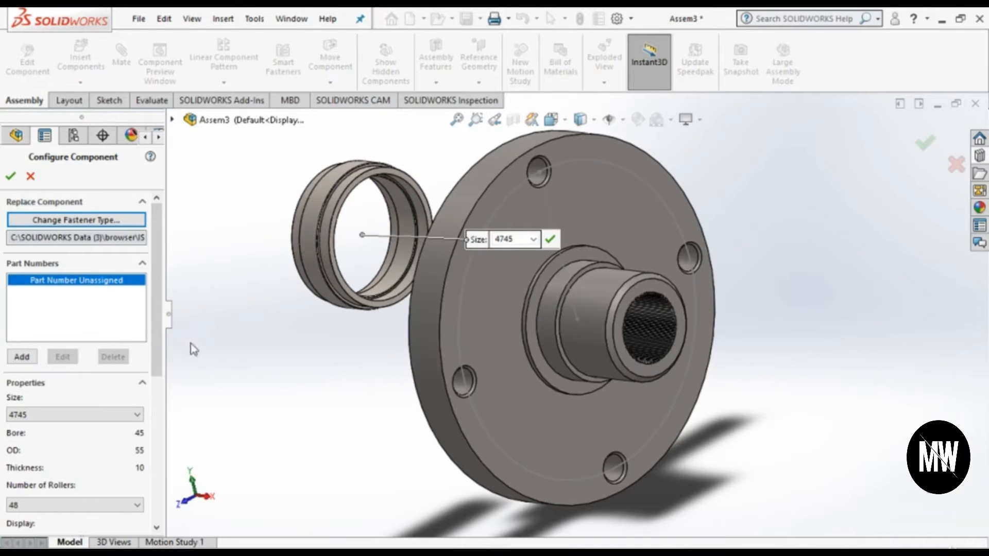
scroll(352, 255, down, 3)
middle_drag(341, 250, 329, 319)
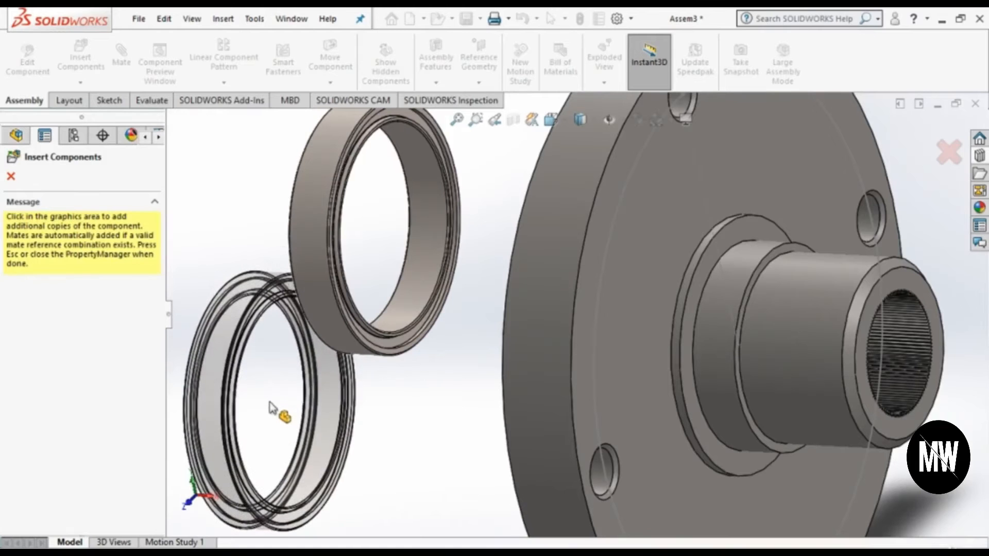
key(Escape)
Step: Delete the radial cylindrical roller bearing from the assembly
scroll(380, 315, down, 5)
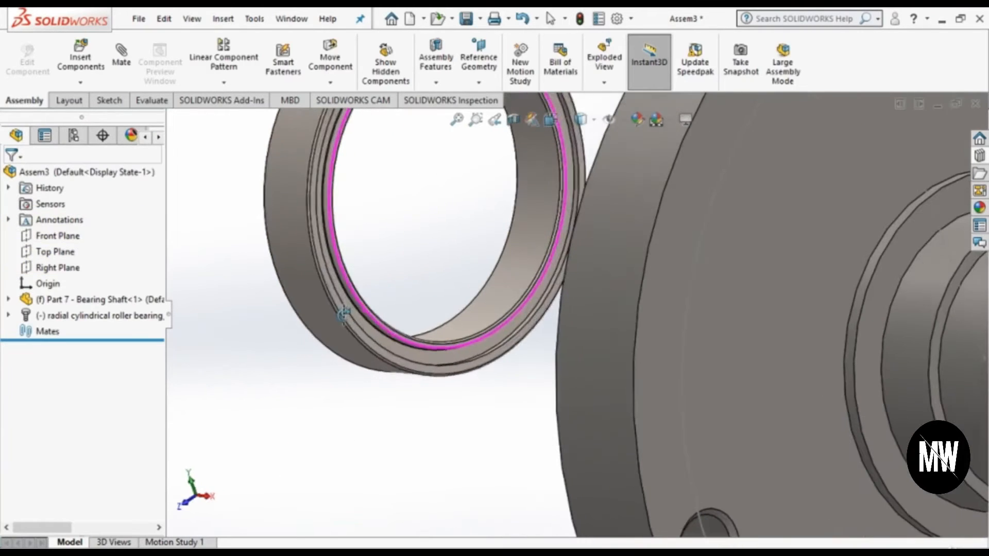
click(127, 318)
key(Delete)
key(Return)
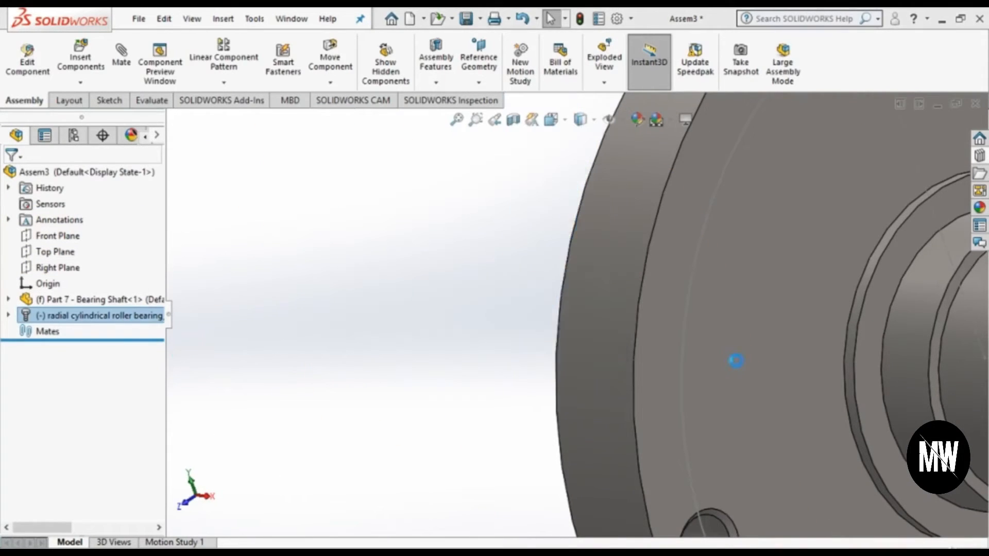
Step: Place a new Radial Cylindrical Roller Bearing of size 1760 beside the shaft and set its display to Detailed
scroll(723, 355, up, 4)
click(979, 155)
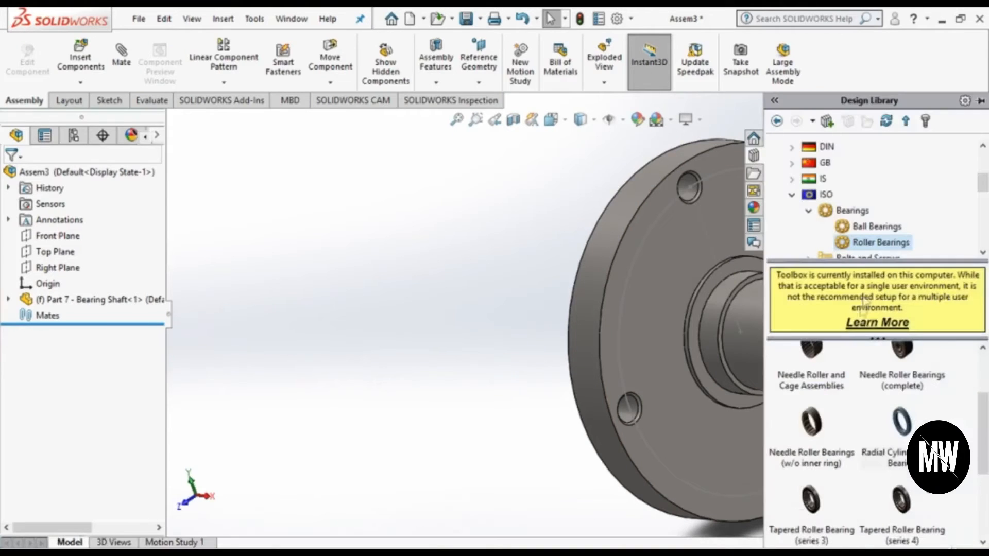
drag(901, 425, 433, 317)
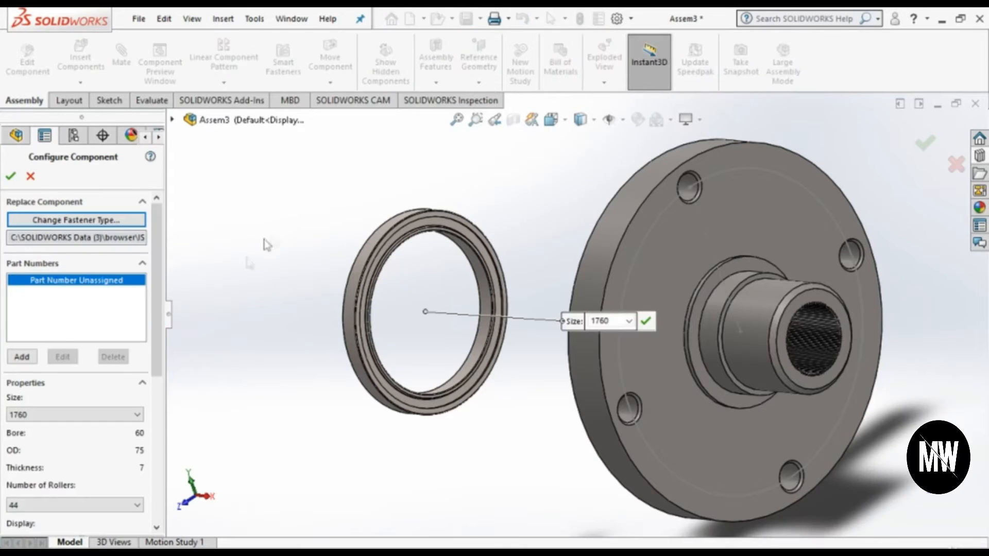
scroll(124, 360, down, 5)
scroll(81, 390, up, 3)
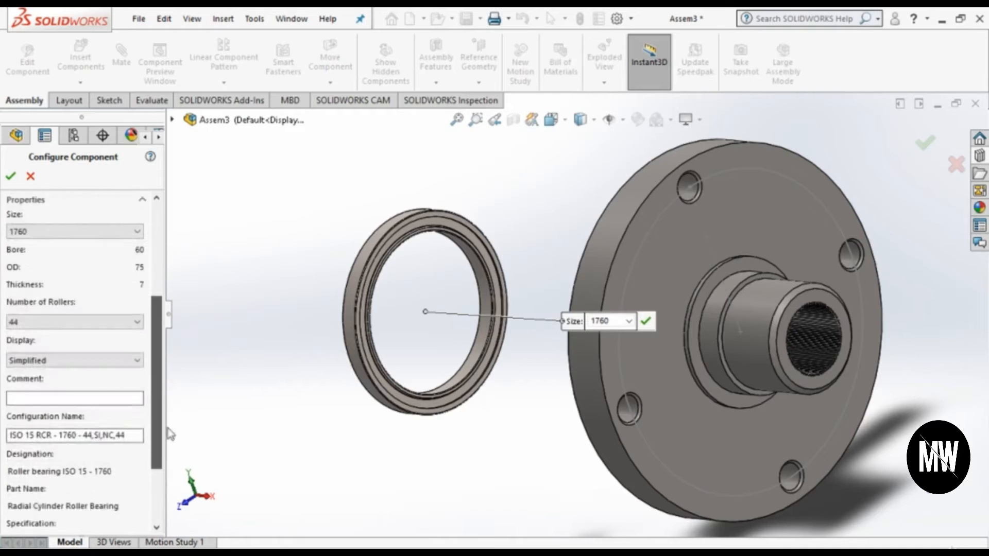
click(81, 386)
click(78, 408)
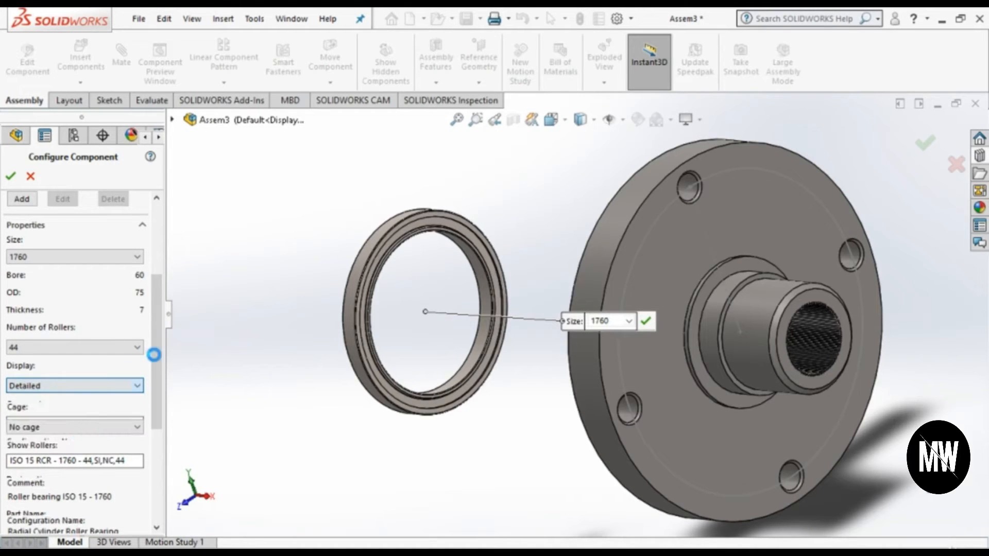
Step: Change the new roller bearing's size to 4745 and accept it without placing further copies
scroll(160, 359, up, 5)
click(88, 412)
drag(140, 205, 141, 218)
scroll(79, 192, up, 3)
scroll(54, 340, down, 12)
scroll(49, 354, down, 10)
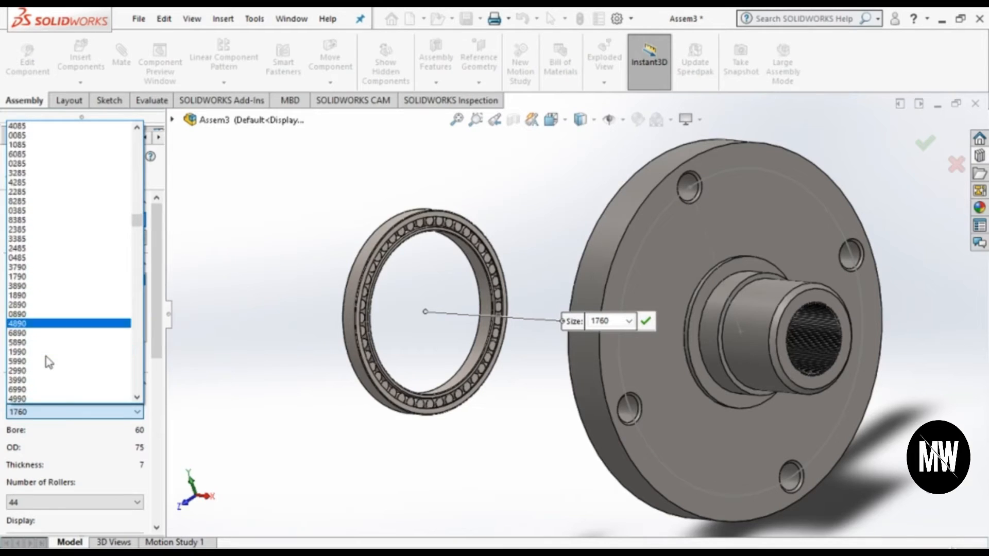
scroll(49, 361, down, 5)
scroll(53, 345, down, 10)
scroll(53, 347, down, 15)
scroll(54, 359, down, 20)
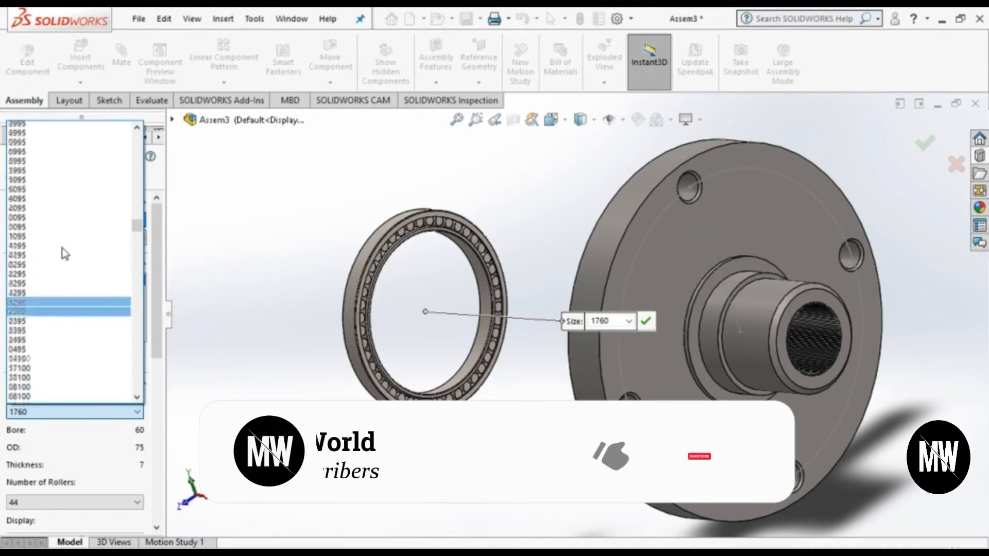
scroll(62, 248, down, 20)
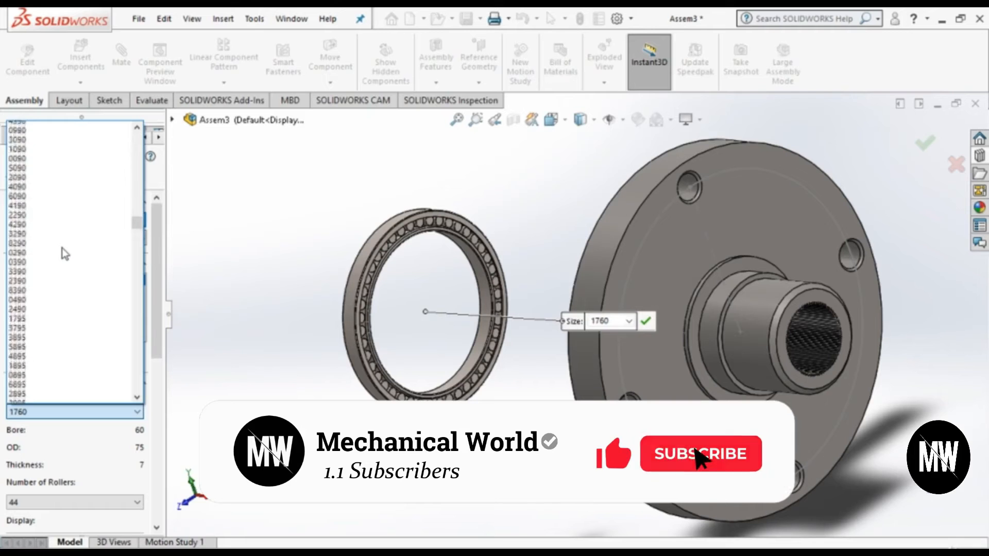
scroll(61, 248, down, 15)
scroll(62, 252, up, 10)
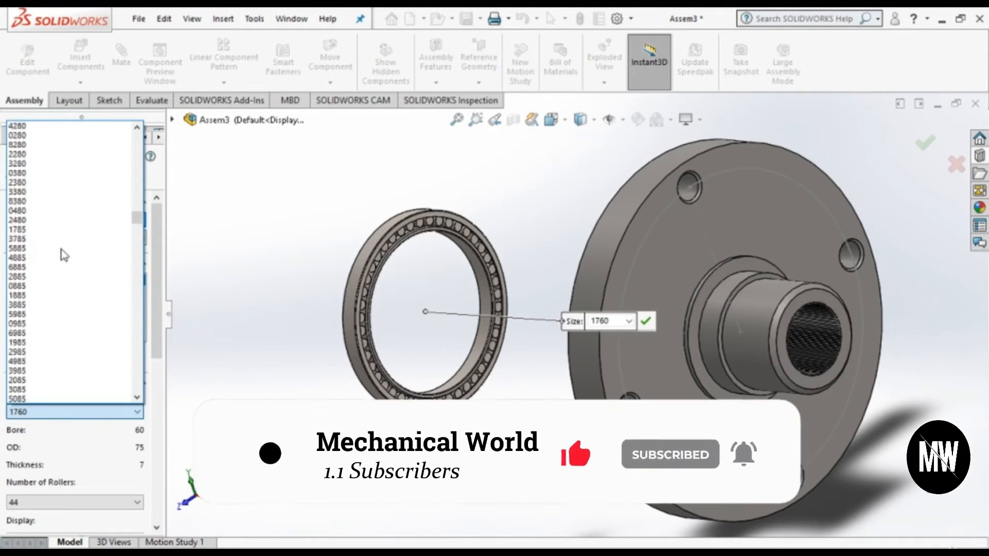
scroll(61, 249, up, 6)
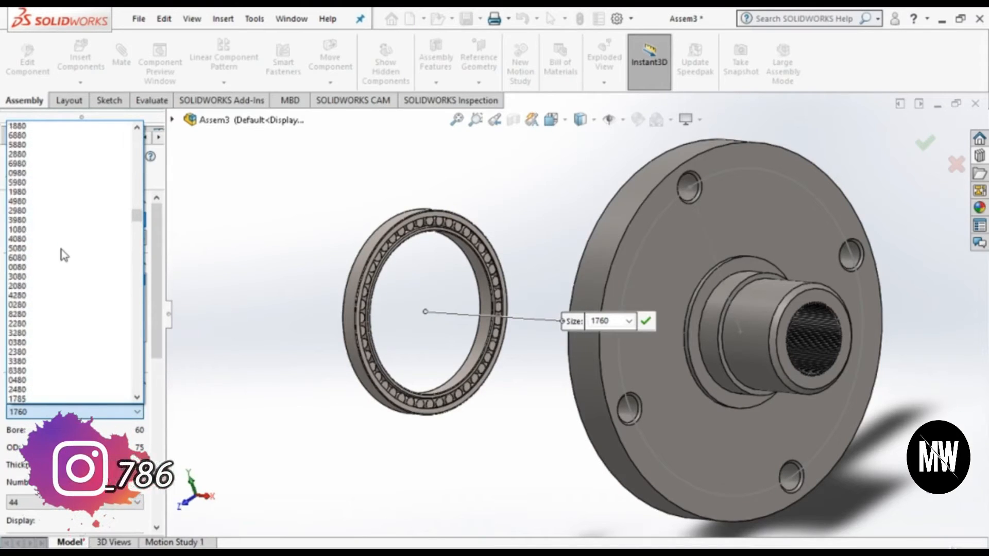
scroll(61, 249, up, 4)
scroll(60, 249, up, 4)
scroll(61, 249, up, 6)
scroll(61, 250, up, 5)
scroll(61, 250, up, 6)
scroll(61, 250, up, 4)
scroll(61, 250, up, 5)
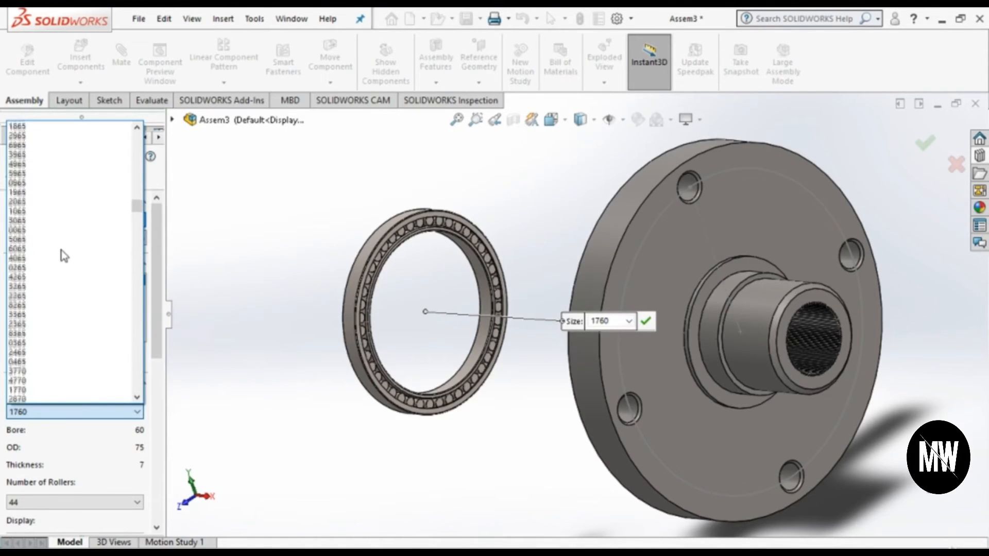
scroll(61, 251, up, 4)
scroll(61, 206, up, 3)
scroll(63, 207, up, 3)
scroll(58, 189, up, 4)
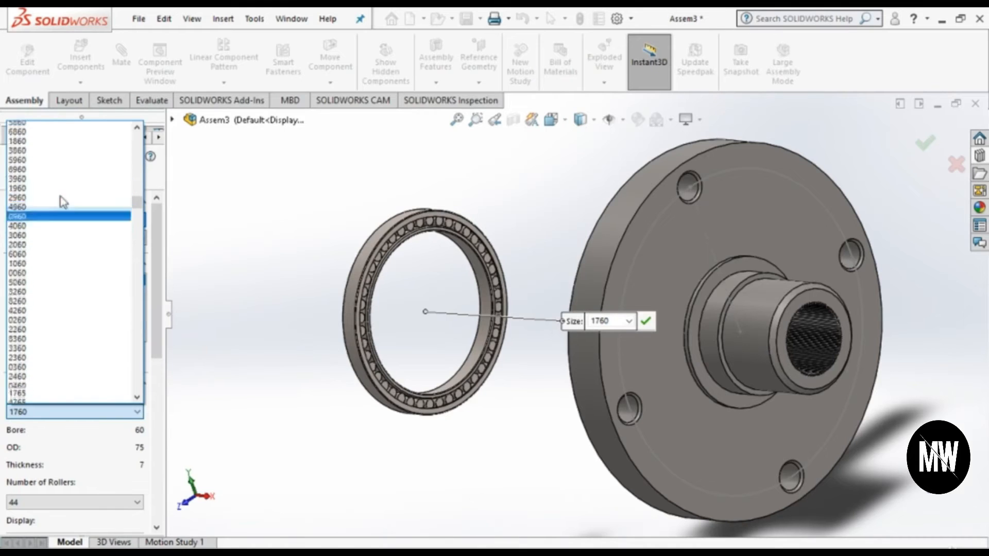
scroll(61, 157, up, 1)
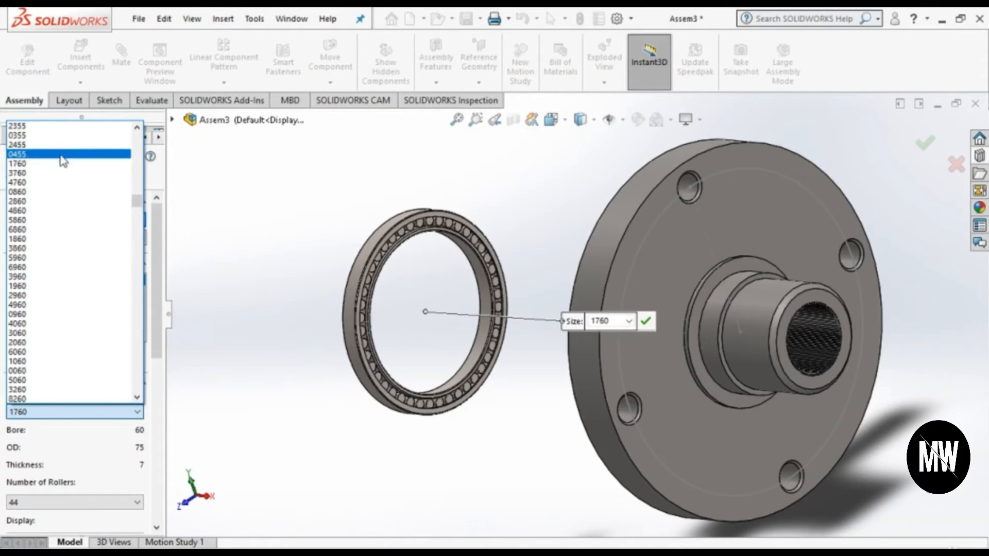
scroll(62, 164, up, 7)
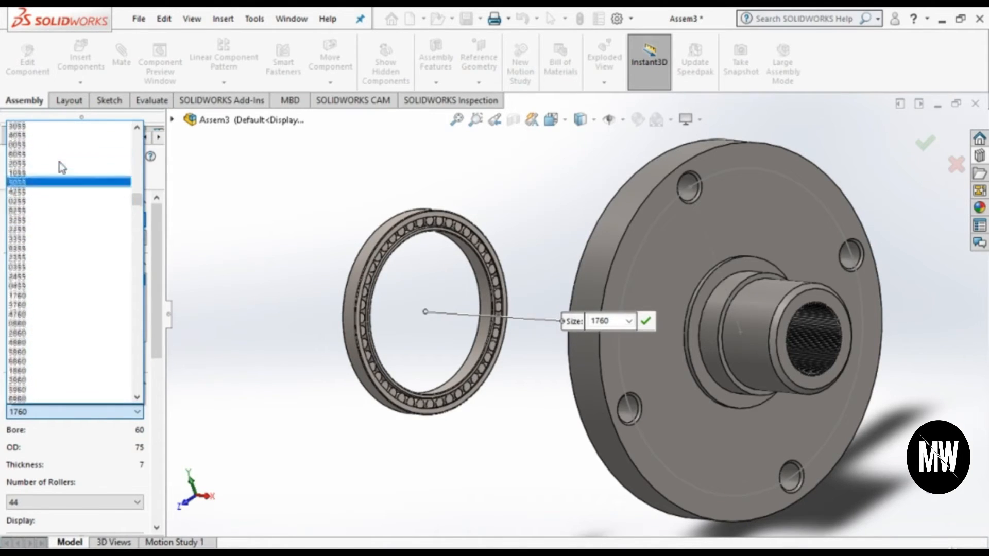
scroll(60, 163, up, 5)
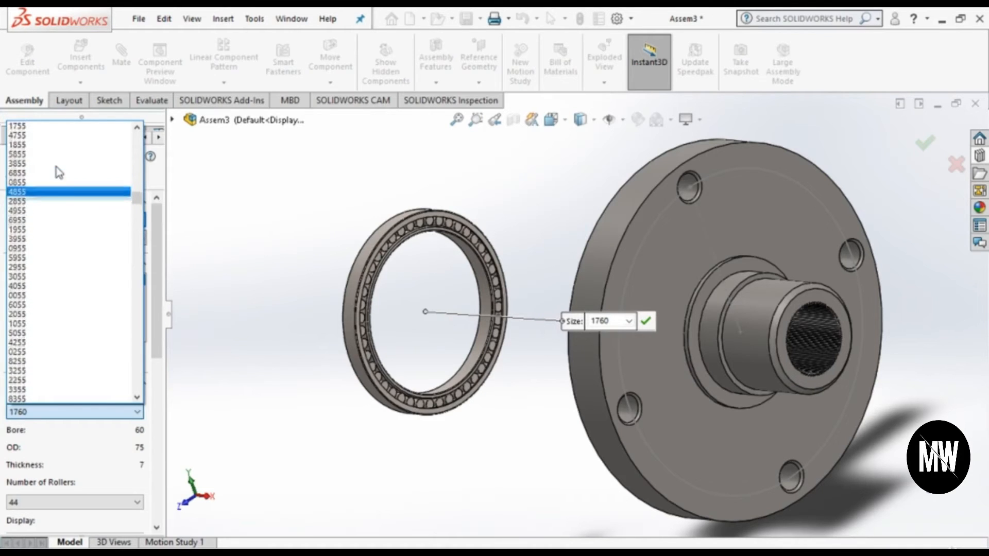
scroll(55, 164, up, 8)
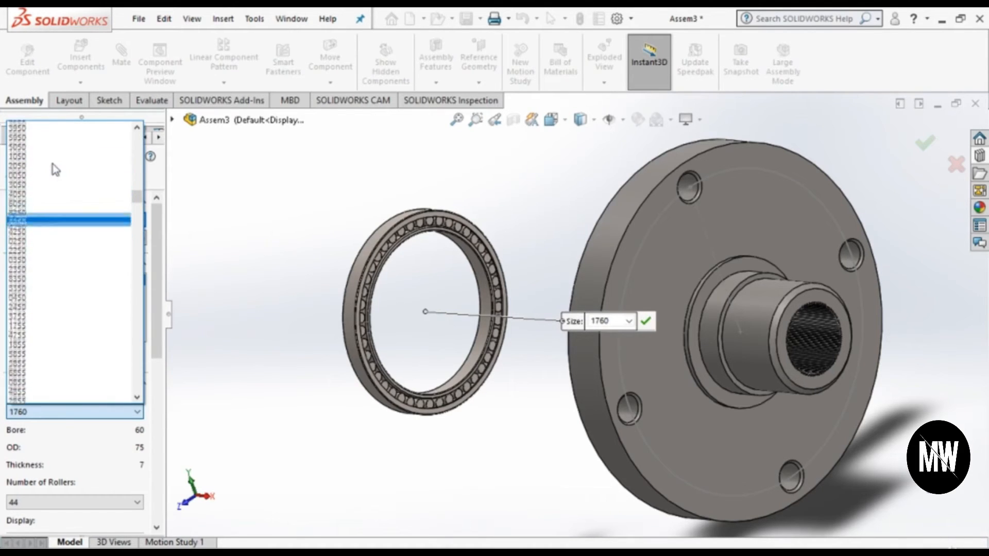
scroll(53, 164, up, 5)
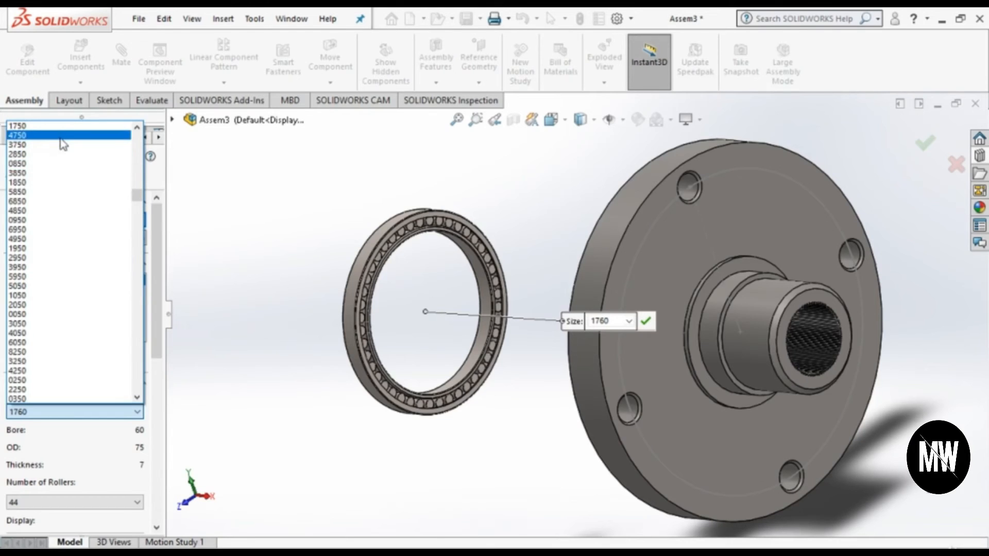
scroll(60, 155, up, 6)
scroll(56, 167, up, 6)
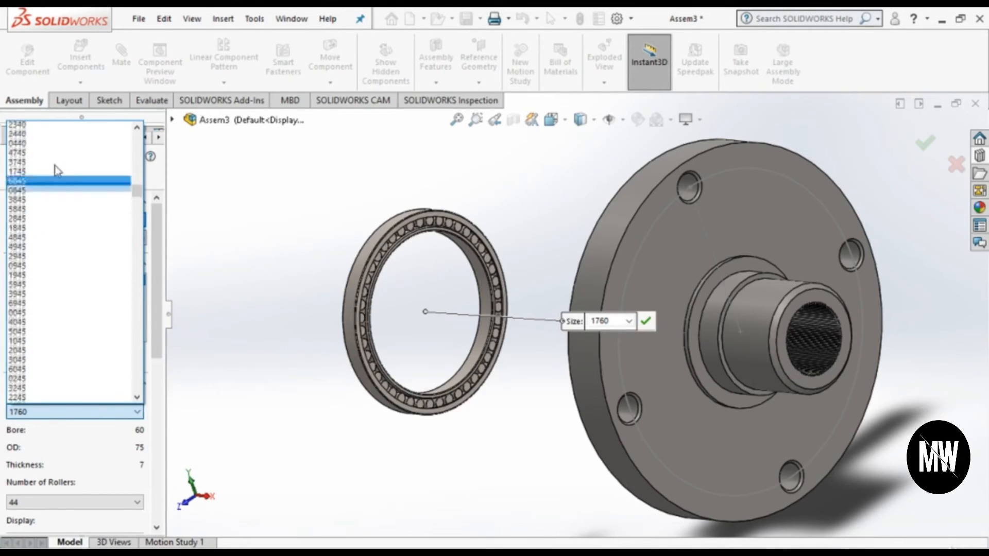
click(45, 156)
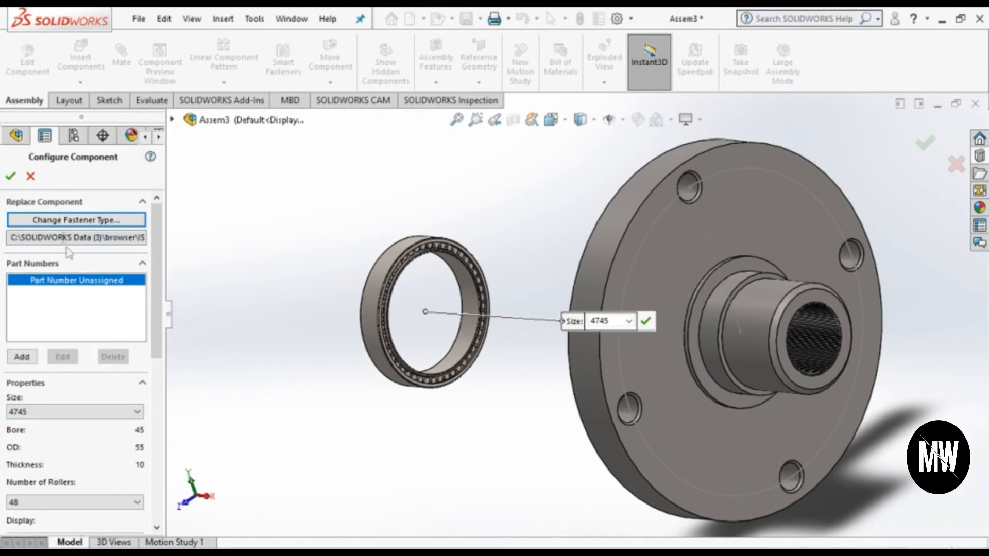
drag(157, 327, 177, 289)
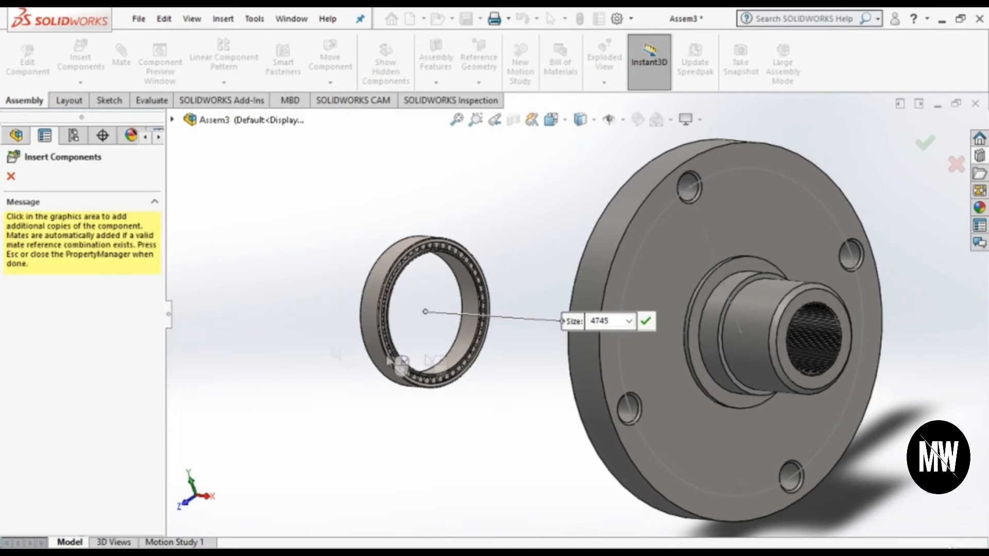
key(Escape)
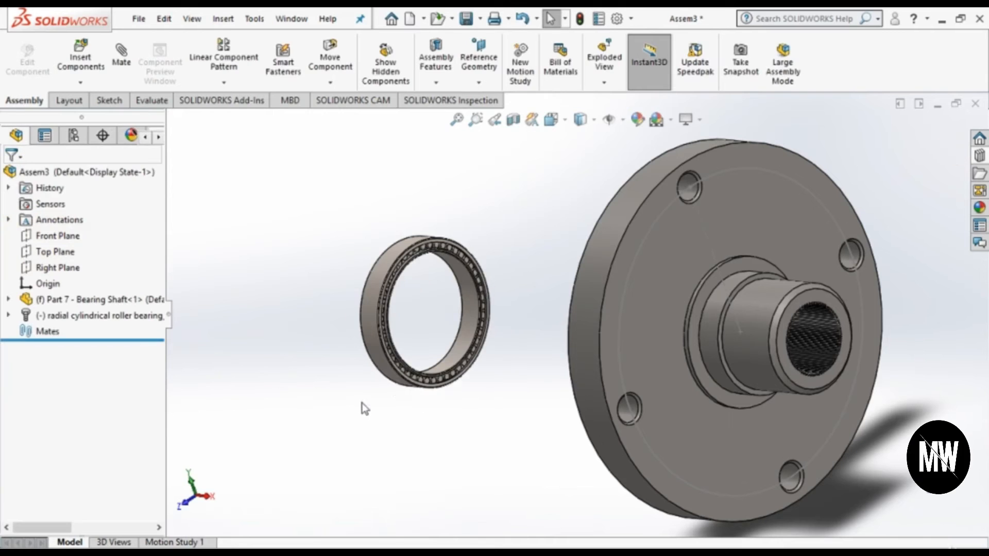
Step: Add a concentric mate between the roller bearing's inner face and the shaft's cylindrical bearing seat next to the flange
click(472, 317)
ctrl+click(714, 301)
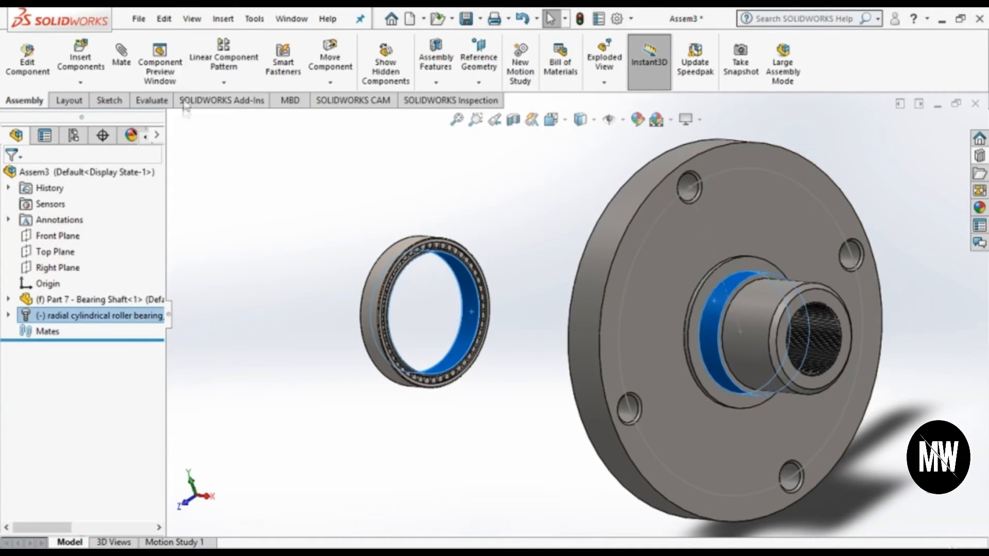
click(123, 63)
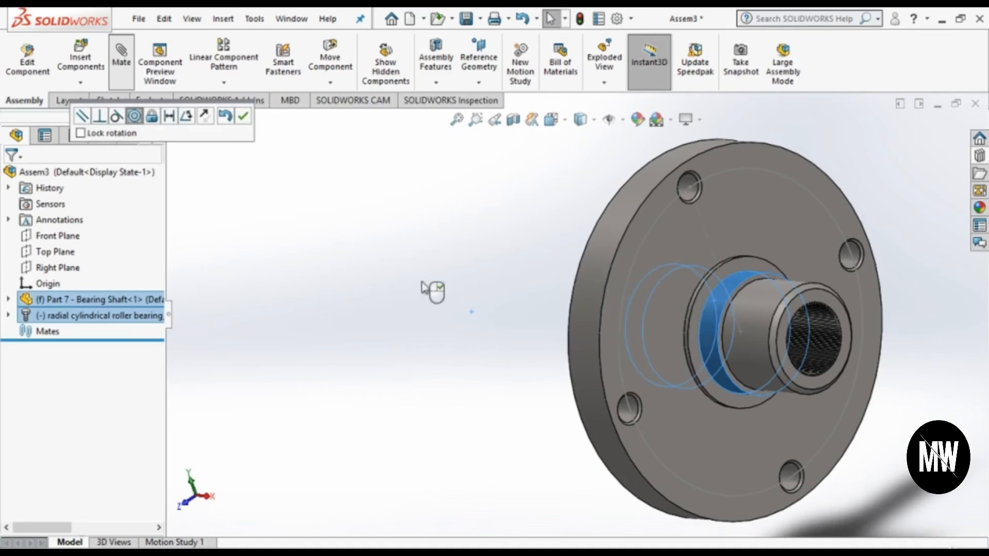
click(10, 176)
Step: Seat the bearing with a coincident mate between its side face and the shaft's annular shoulder face, and finish mating
middle_drag(397, 331, 546, 332)
drag(680, 340, 856, 342)
middle_drag(781, 422, 701, 421)
click(643, 315)
middle_drag(644, 315, 721, 308)
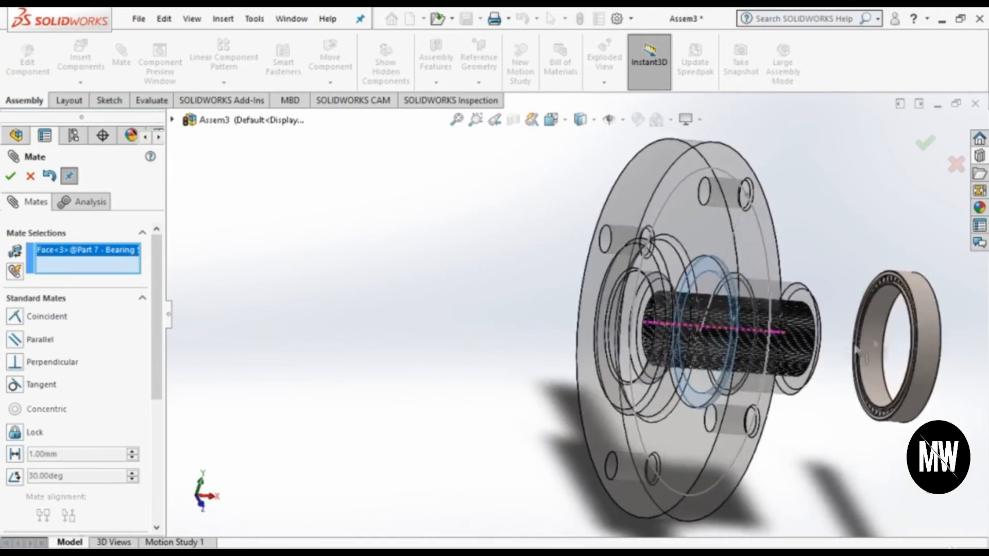
scroll(801, 305, down, 5)
click(661, 195)
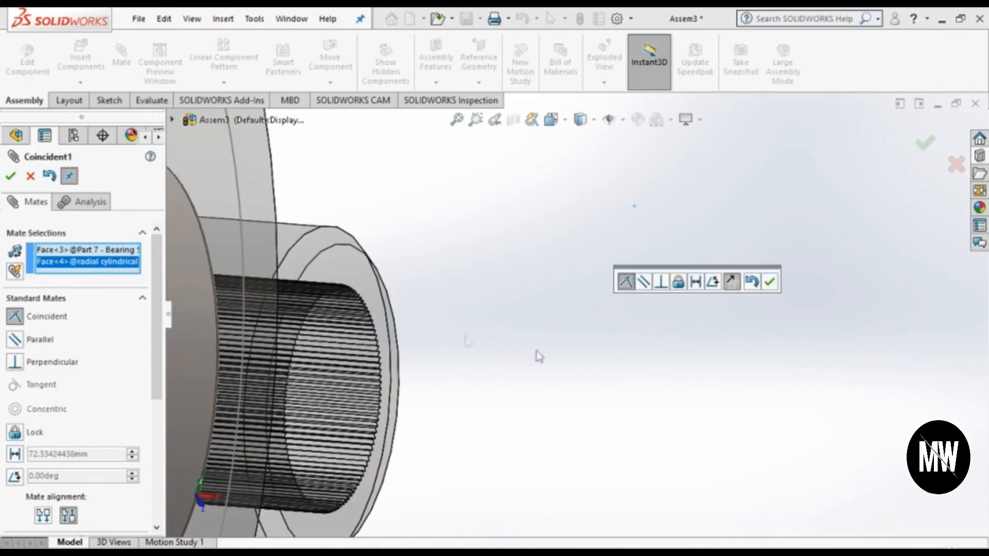
click(12, 180)
scroll(453, 331, up, 3)
middle_drag(461, 331, 470, 320)
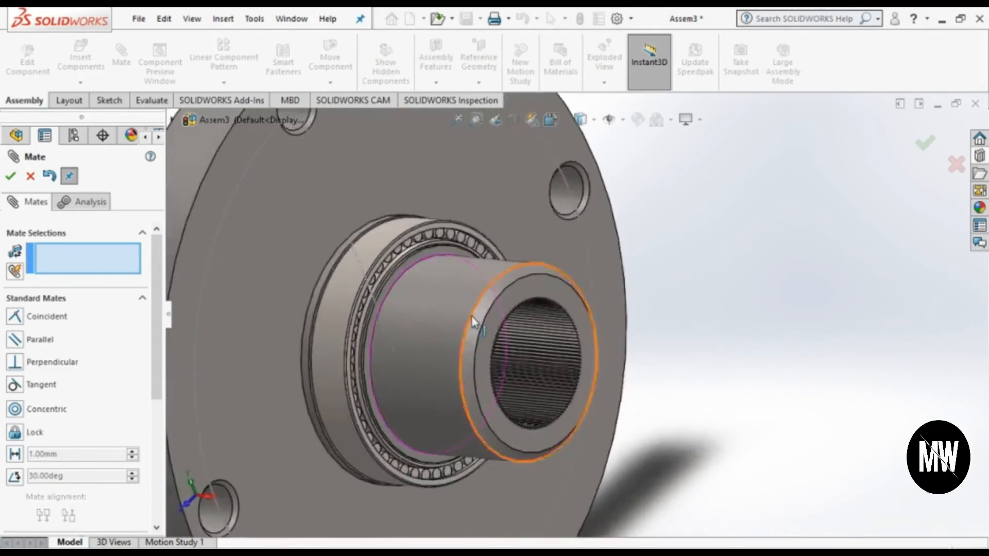
scroll(473, 322, up, 2)
middle_drag(556, 338, 565, 344)
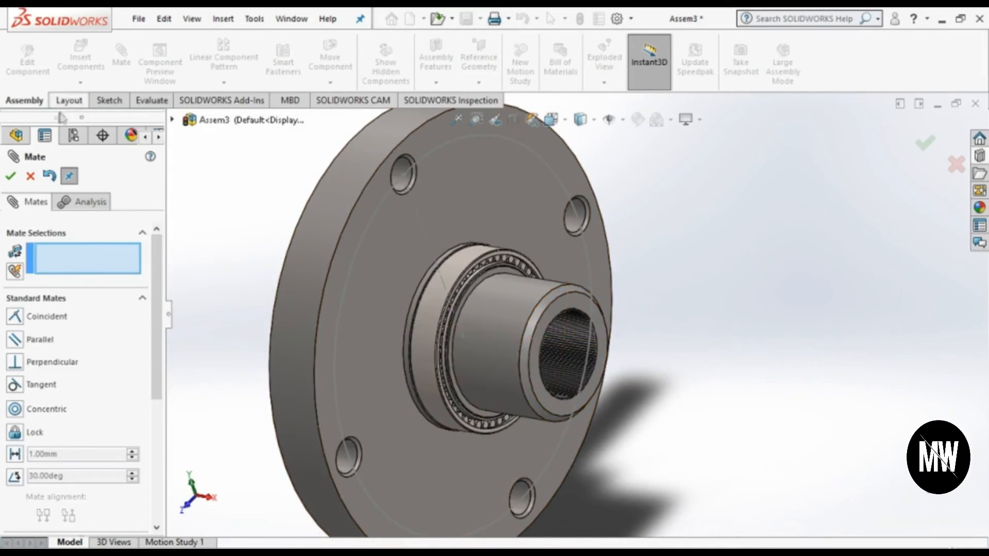
click(31, 177)
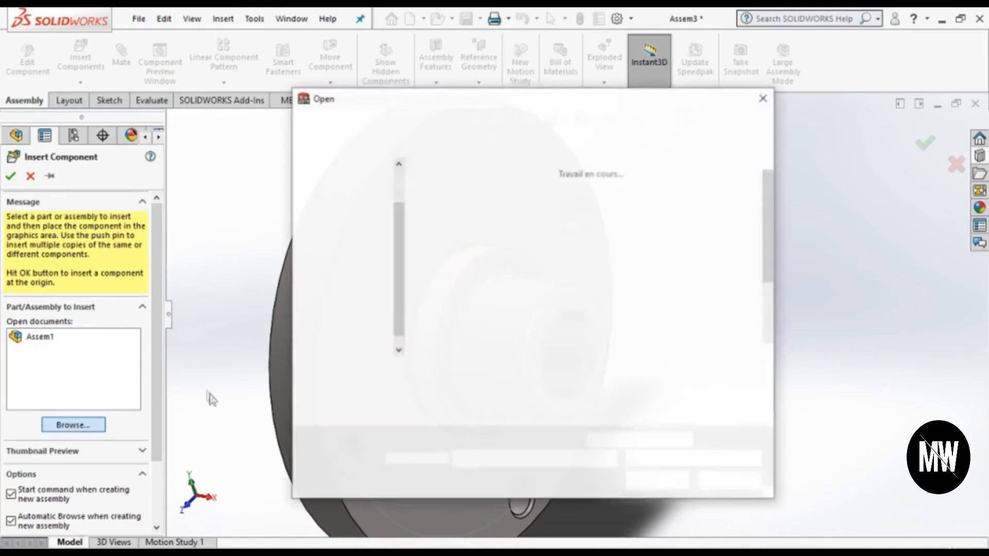
Step: Insert the Part 8 - Bearing Shaft Fixer component from the Brake Disk folder and place it beside the shaft
mouse_move(767, 222)
mouse_down()
mouse_move(771, 298)
mouse_move(765, 203)
mouse_up()
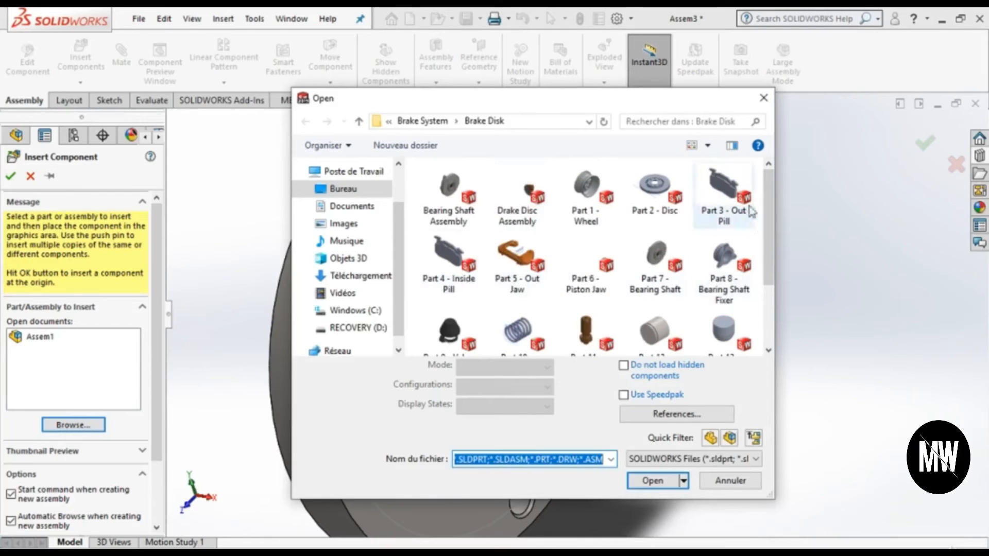
scroll(752, 212, down, 1)
click(724, 248)
click(653, 480)
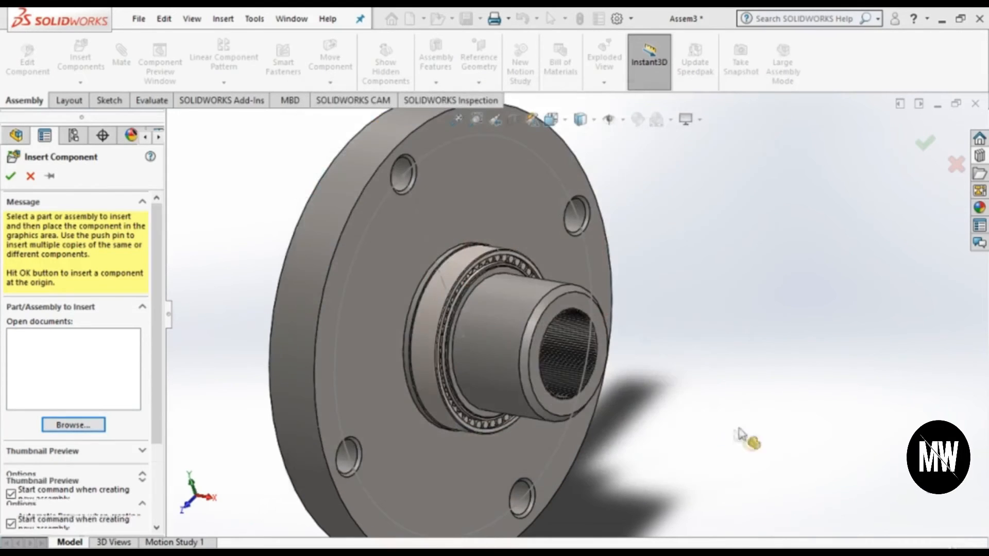
click(750, 367)
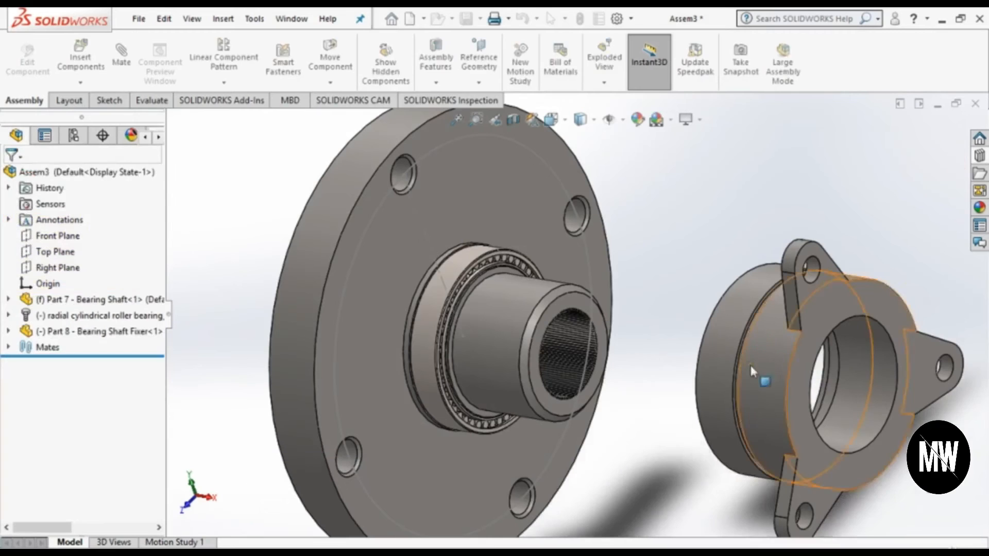
Step: Add a concentric mate between the Bearing Shaft Fixer's bore and the shaft's outer cylindrical face
middle_drag(703, 379, 781, 393)
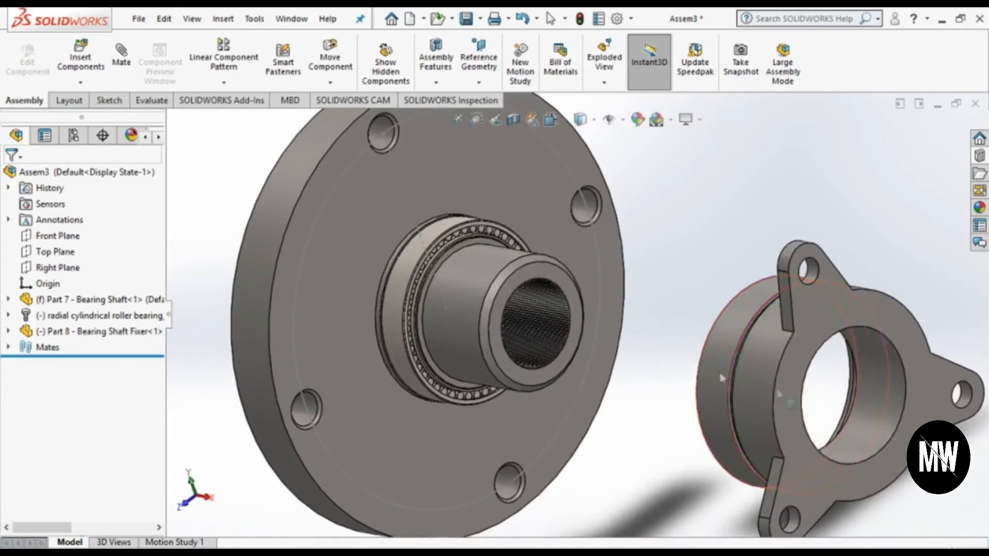
click(848, 430)
ctrl+click(446, 308)
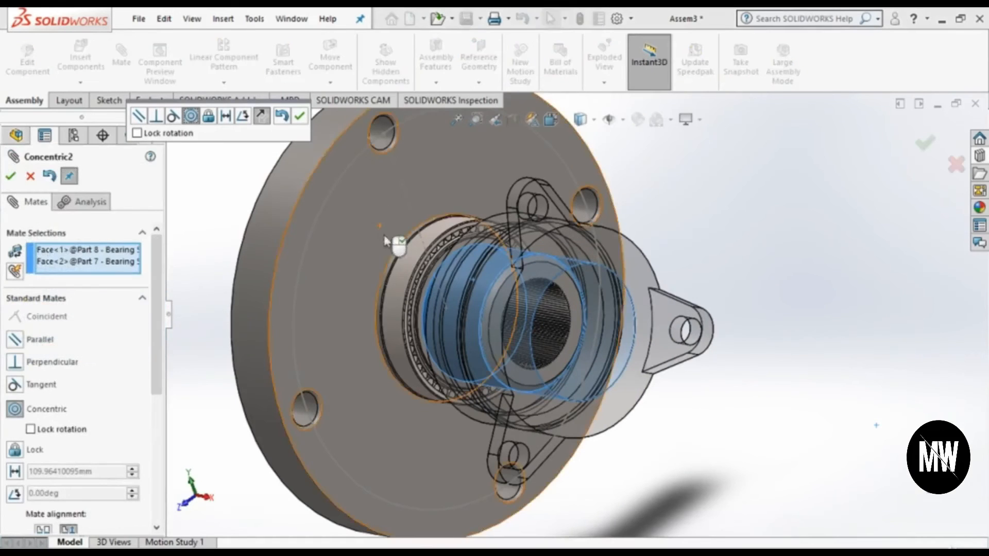
right_click(397, 242)
Step: Add a coincident mate between the Bearing Shaft Fixer's annular end face and the shaft flange's front face, and finish mating
middle_drag(466, 353, 522, 370)
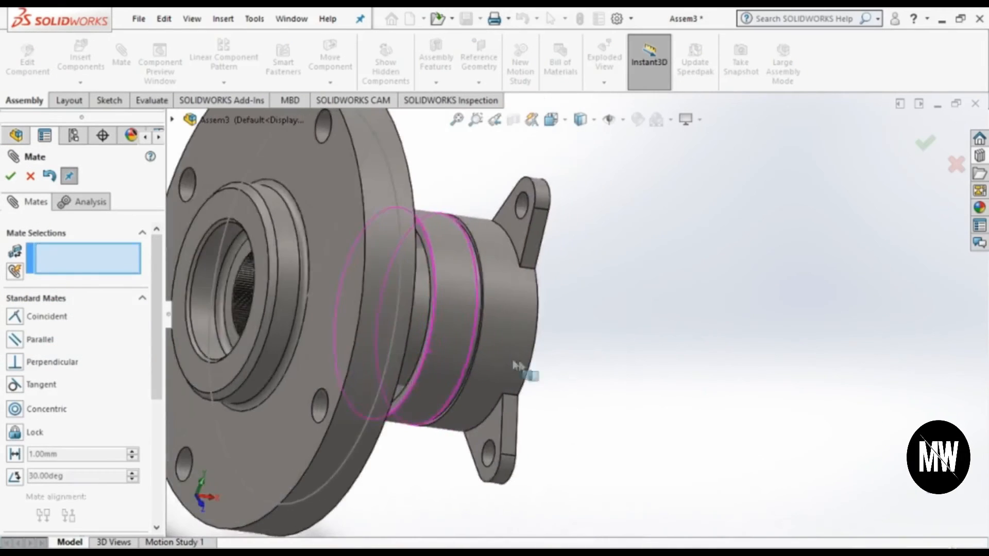
scroll(466, 283, down, 5)
click(478, 262)
middle_drag(477, 262, 236, 234)
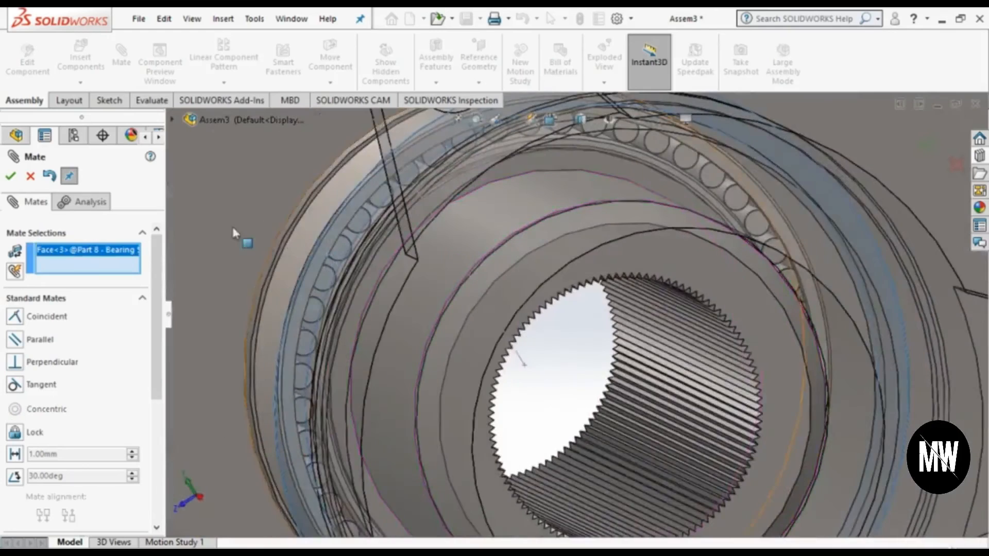
scroll(237, 234, up, 5)
middle_drag(300, 236, 466, 236)
click(466, 237)
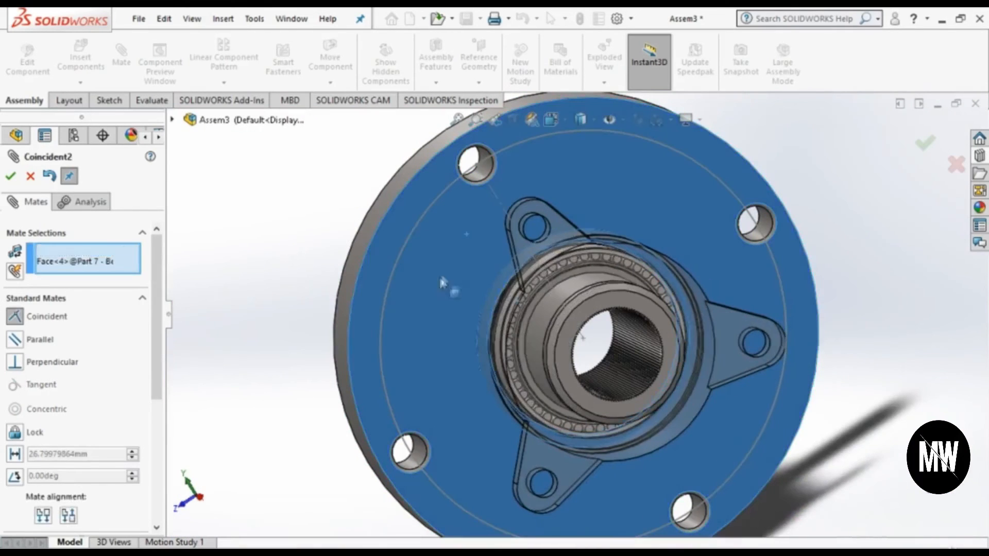
click(11, 176)
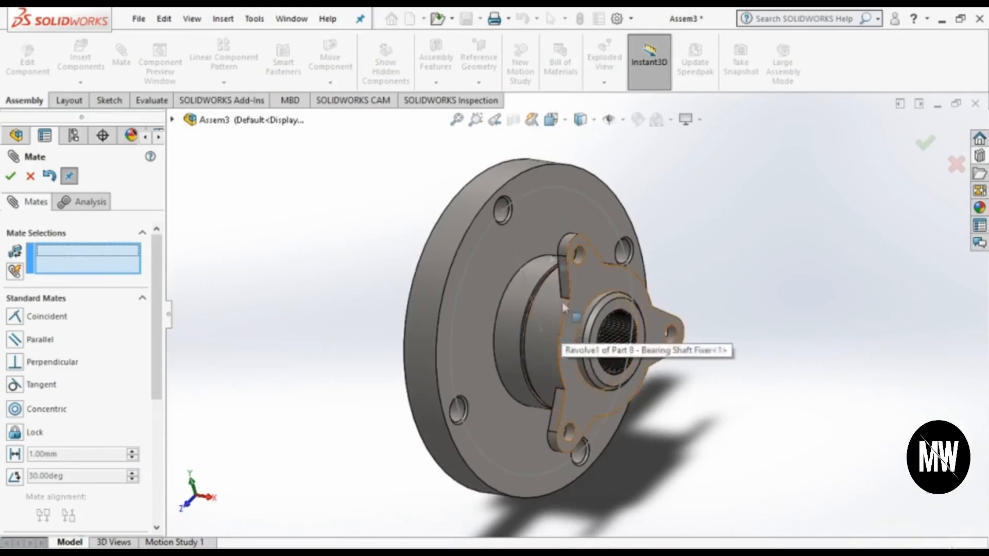
key(Escape)
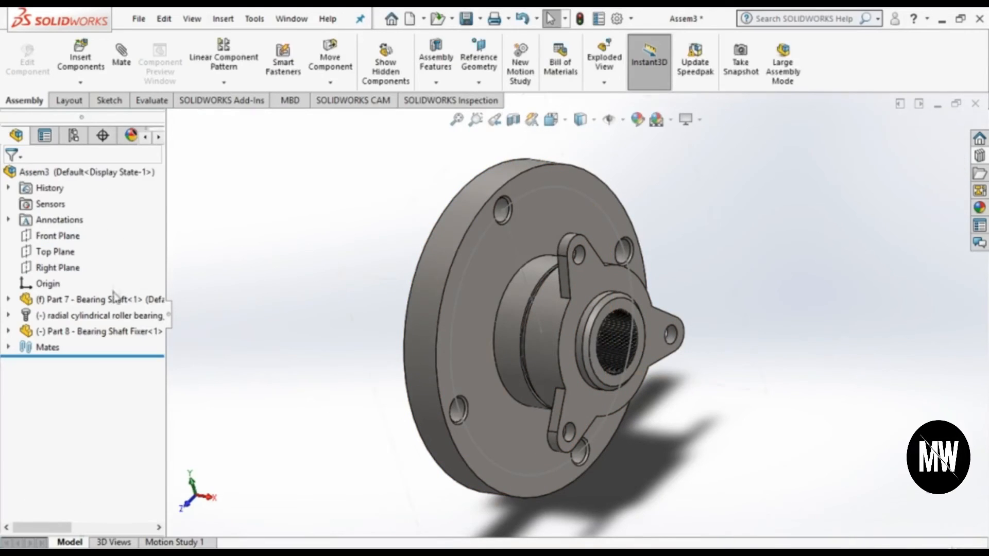
Step: Apply a blue color appearance to the Bearing Shaft Fixer at component level
click(103, 331)
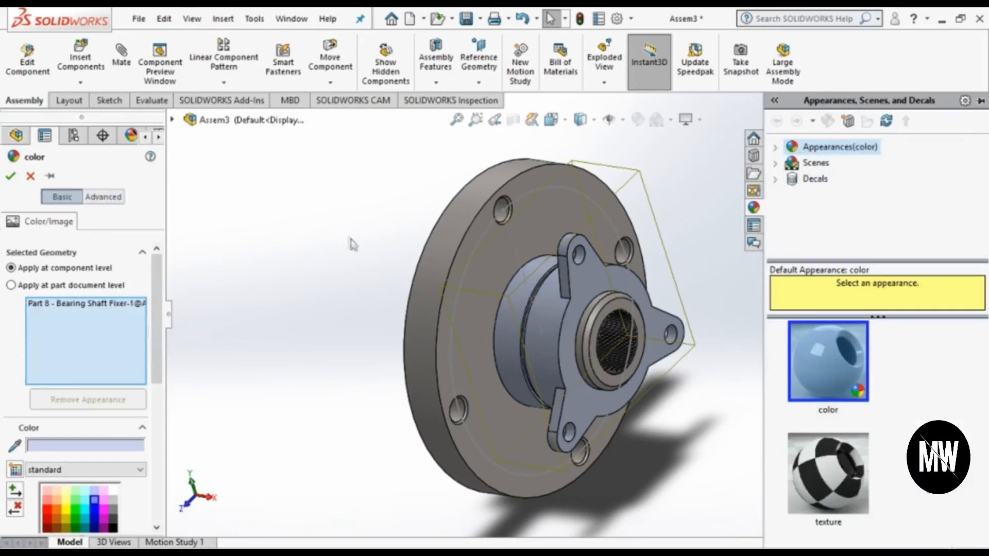
click(96, 501)
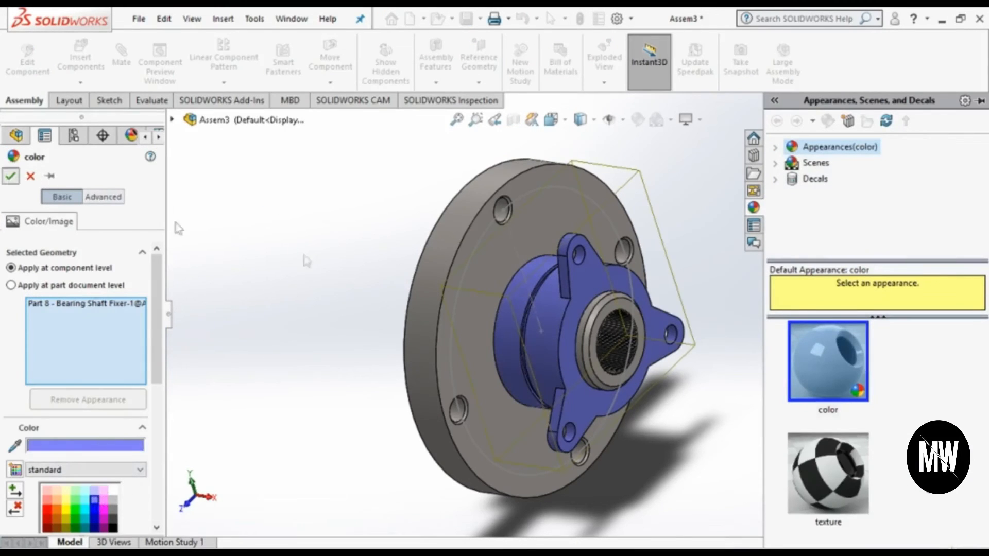
Step: Make the Part 8 - Bearing Shaft Fixer component transparent so the roller bearing inside it can be seen
click(340, 312)
scroll(746, 254, up, 2)
scroll(622, 261, down, 2)
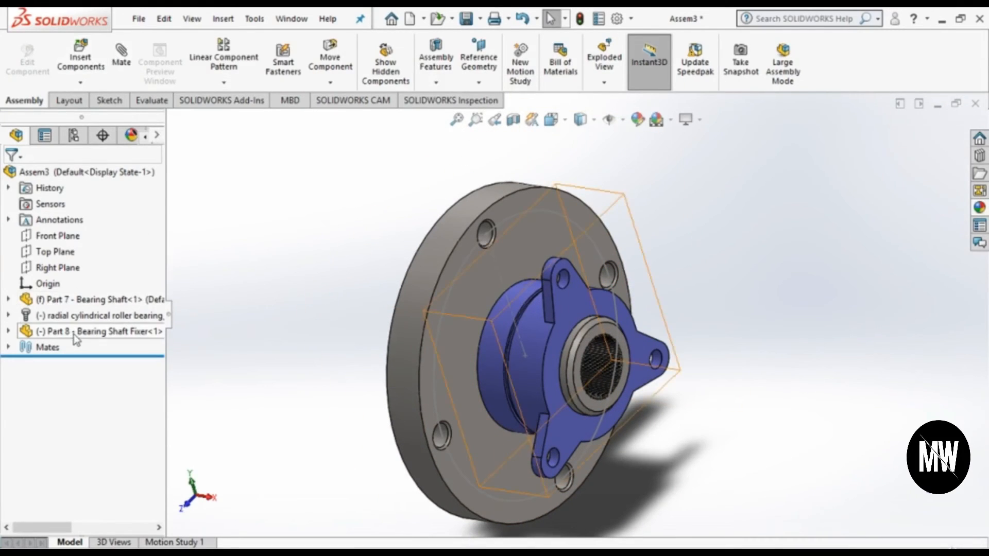
click(99, 331)
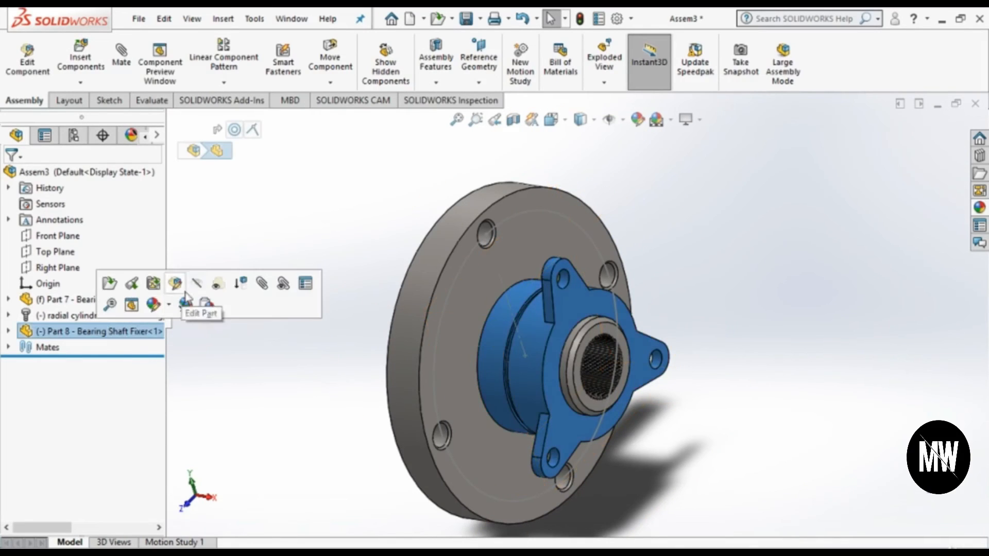
click(198, 290)
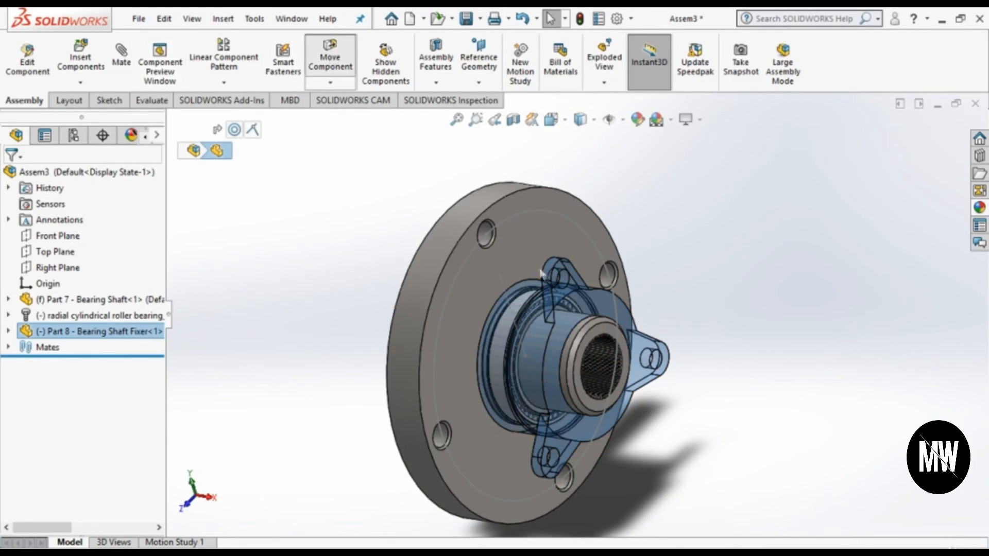
Step: Rotate the roller bearing's outer ring back and forth about the shaft with Move Component in Free Drag mode, and finish the command
drag(483, 428, 438, 335)
drag(433, 378, 550, 334)
drag(617, 297, 515, 310)
drag(496, 379, 542, 309)
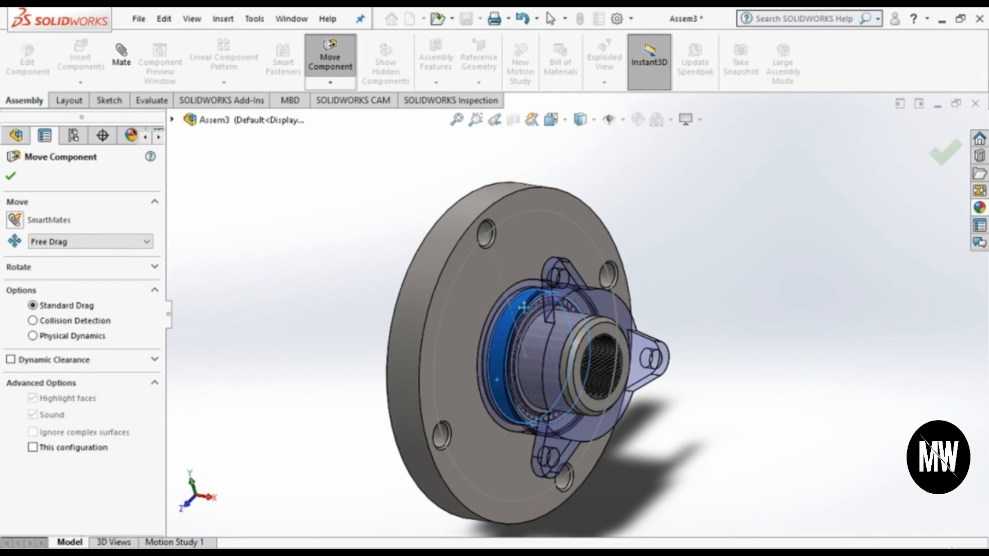
click(10, 177)
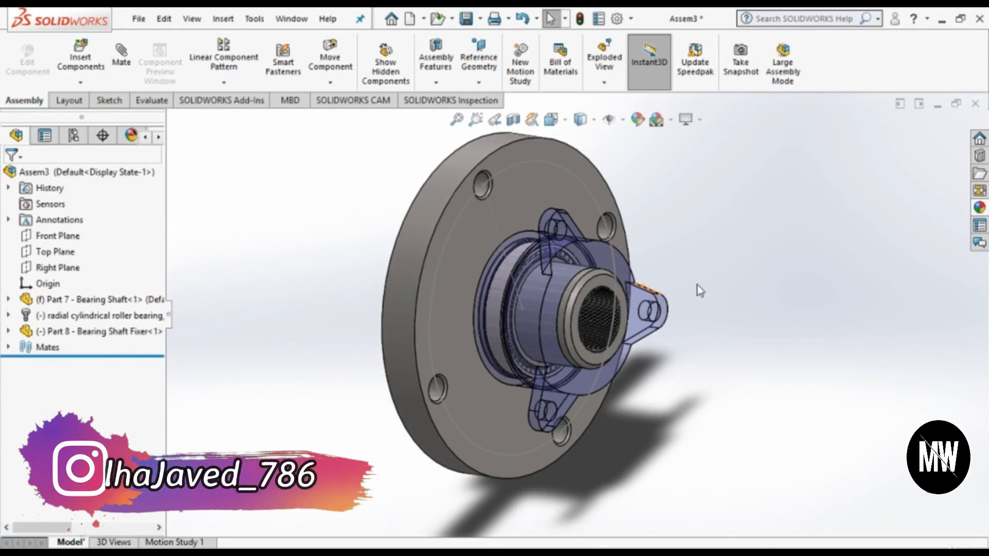
Step: Turn off the transparency of the Bearing Shaft Fixer so that it displays opaque again
scroll(728, 295, down, 1)
scroll(545, 320, up, 1)
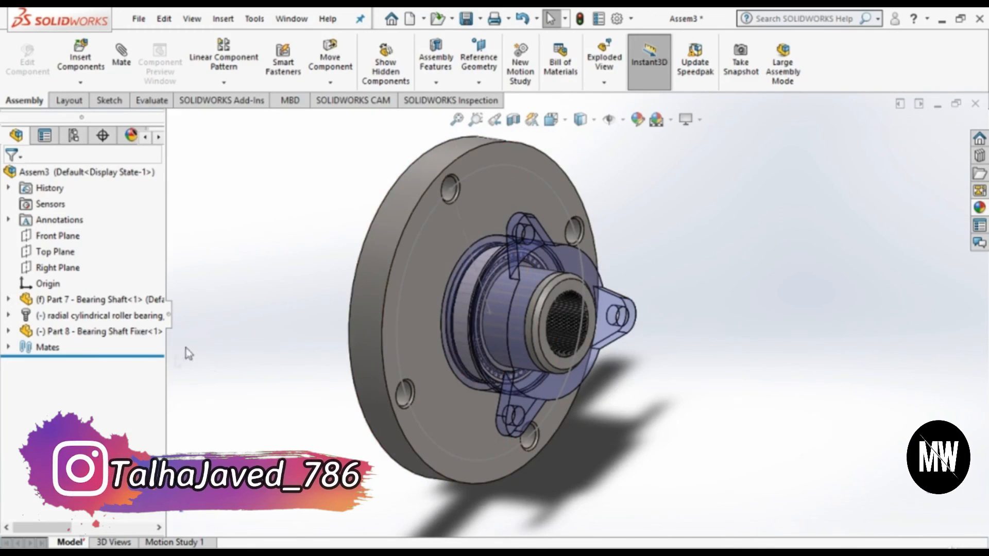
click(125, 335)
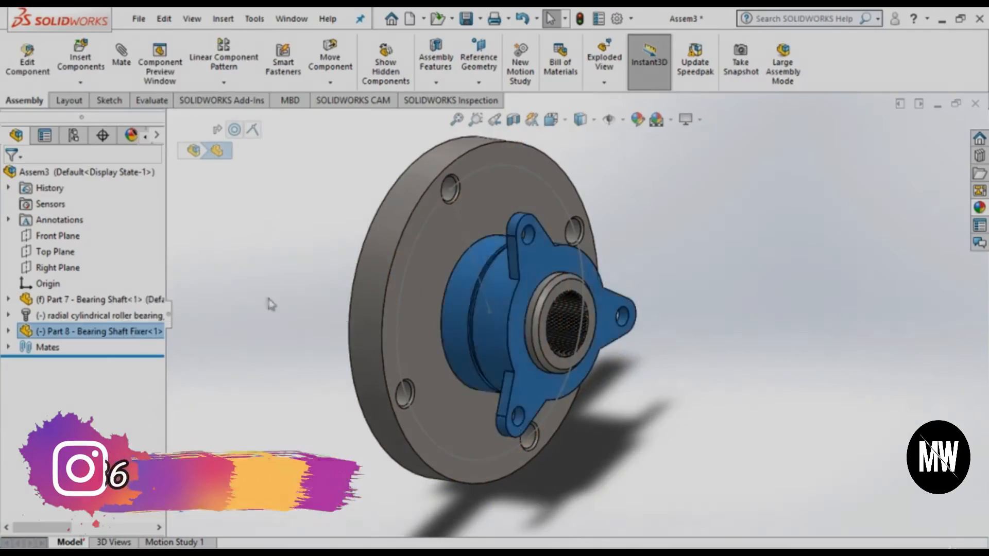